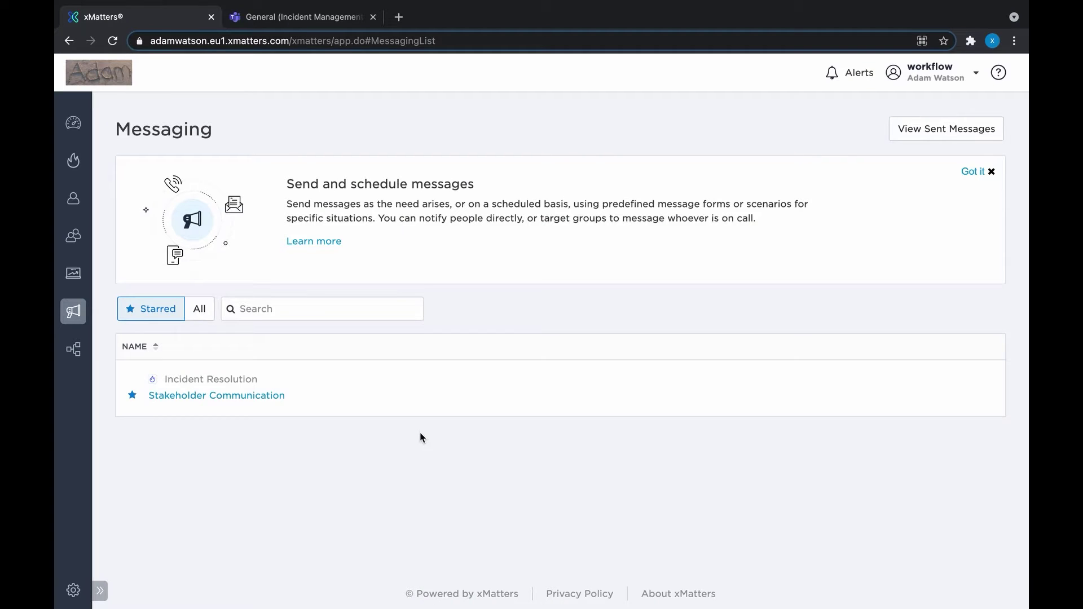
Open the Stakeholder Communication message form and set the incident ID to 1234.
click(261, 398)
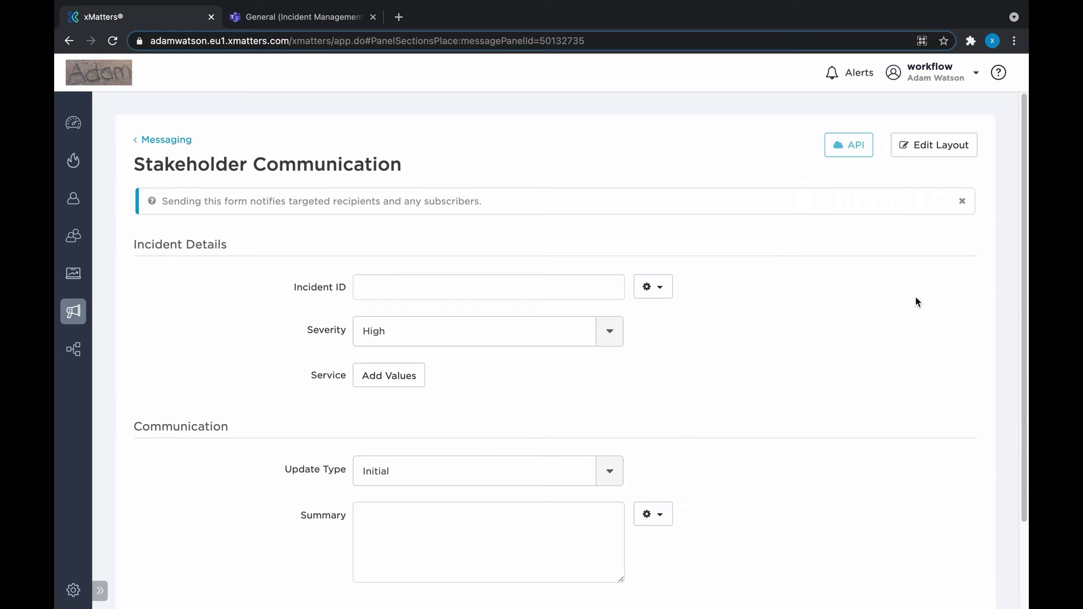
drag(1025, 264, 1026, 293)
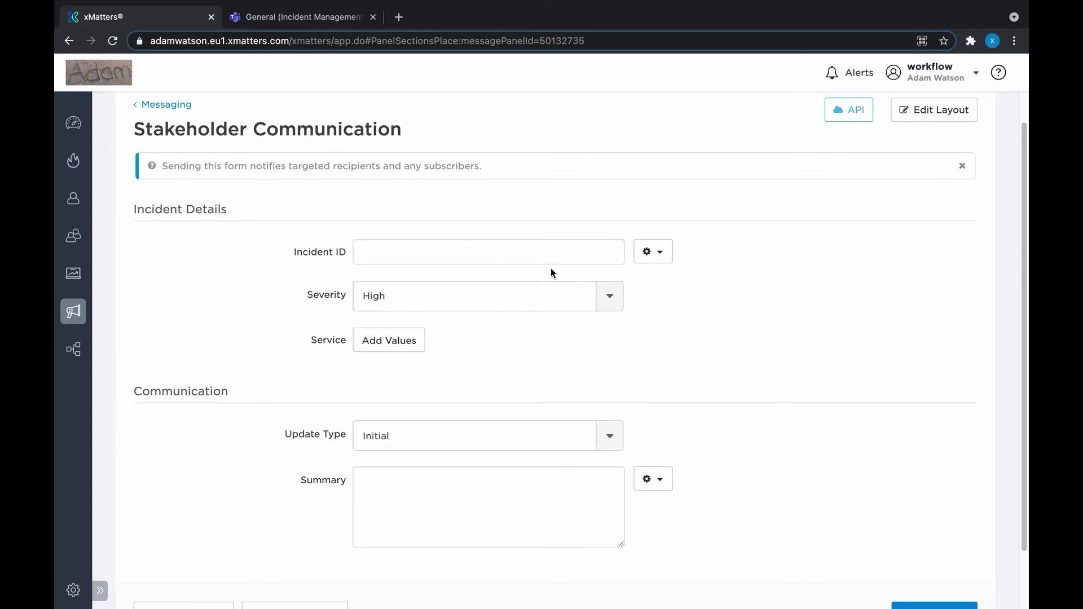
click(495, 248)
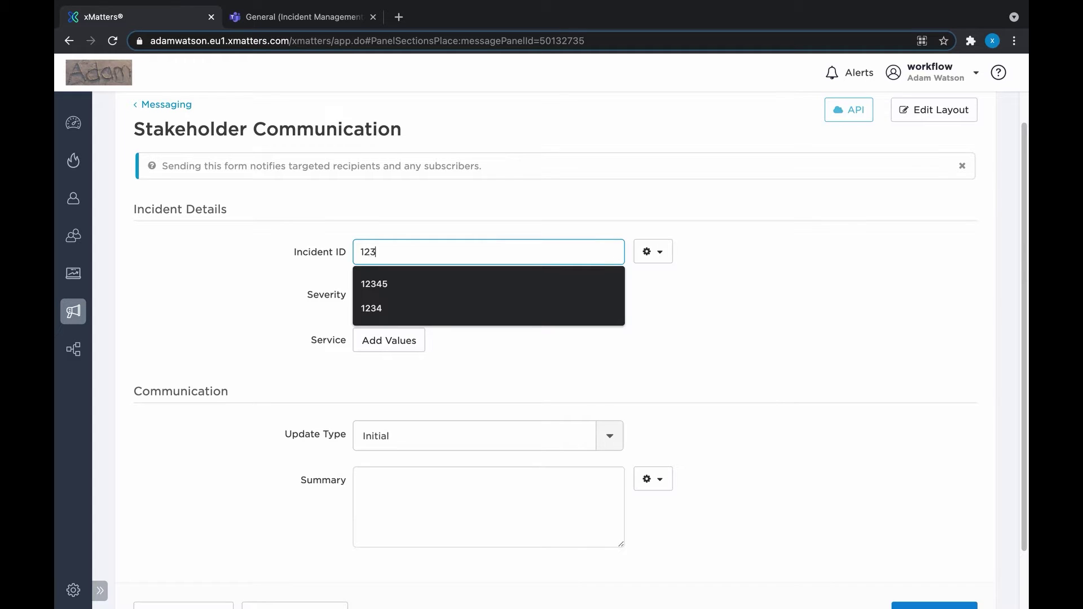
click(767, 351)
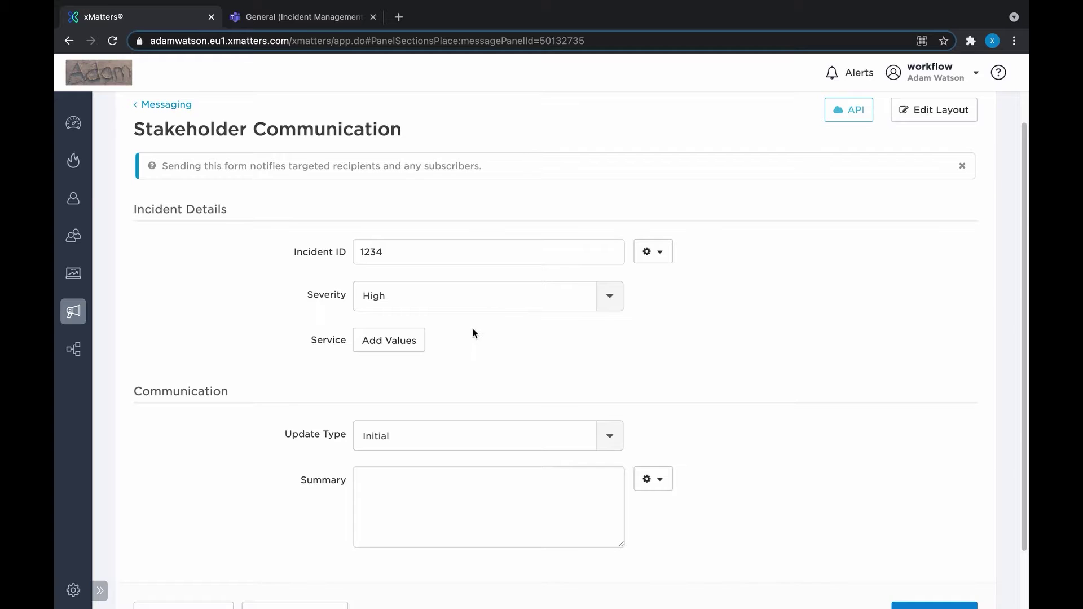
Add Billing as the affected service in the incident details.
click(389, 340)
click(229, 273)
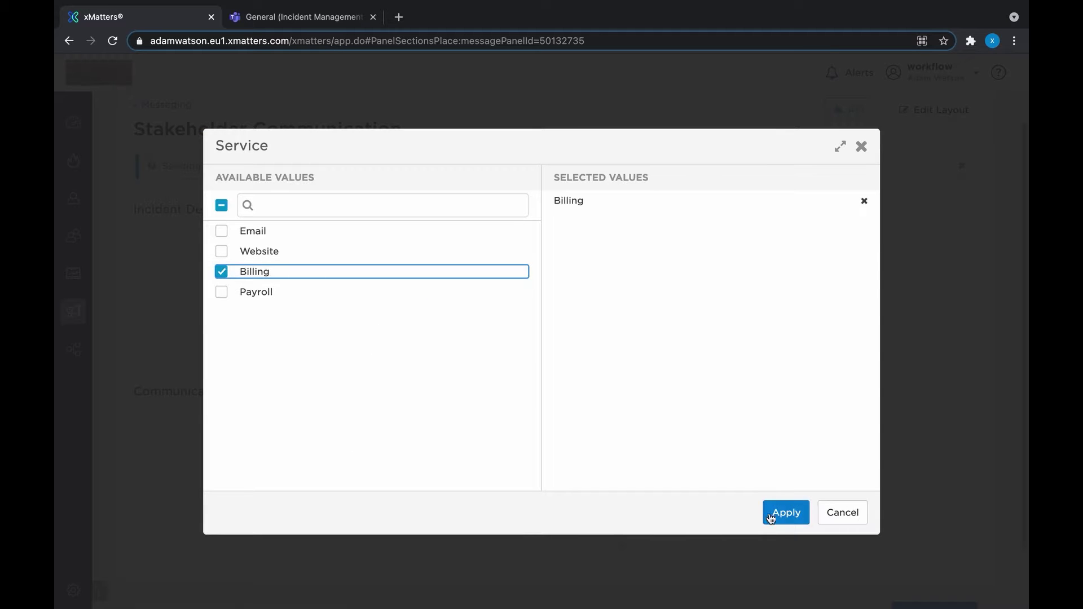
click(790, 514)
Keep the update type at Initial and enter the summary "Technicians are looking for the root cause".
scroll(541, 480, down, 1)
click(520, 506)
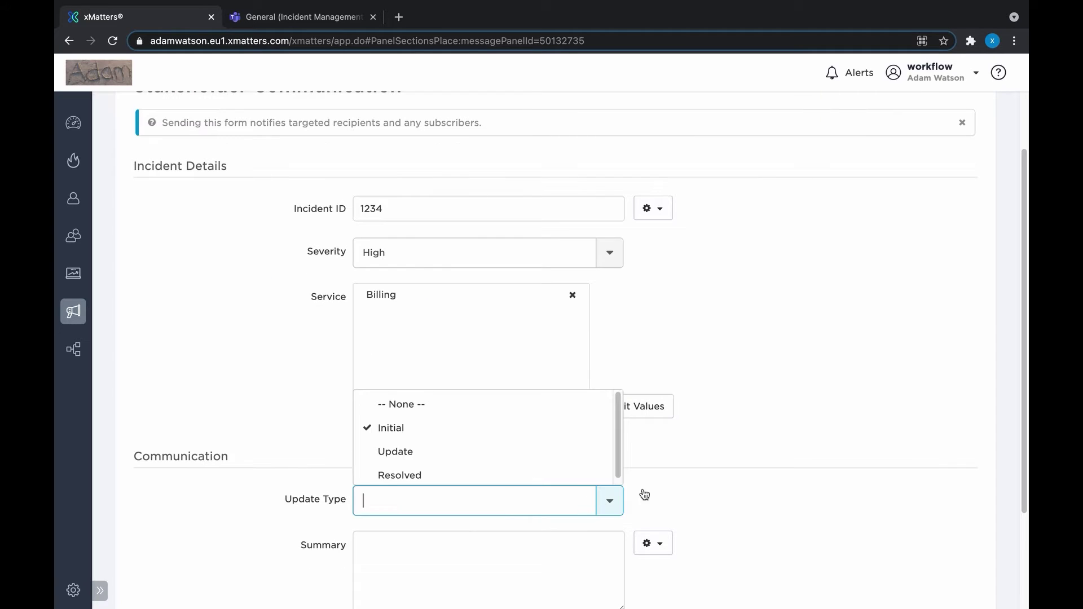
key(Tab)
scroll(884, 456, down, 1)
text(Technicians are looking for the root cause)
scroll(445, 497, down, 1)
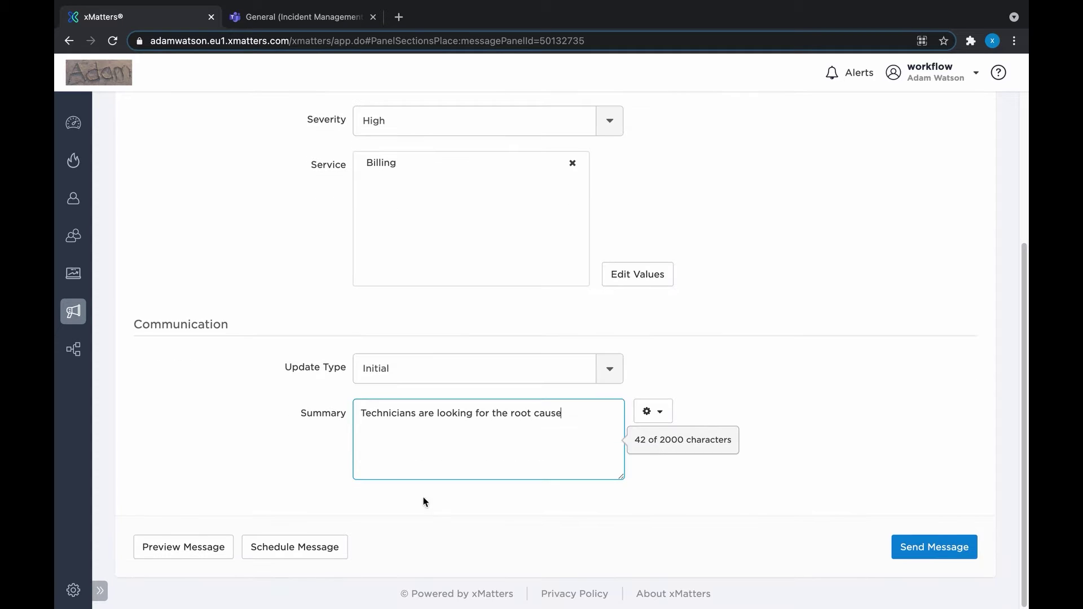
Preview the message, look through its email version and close the preview.
click(142, 557)
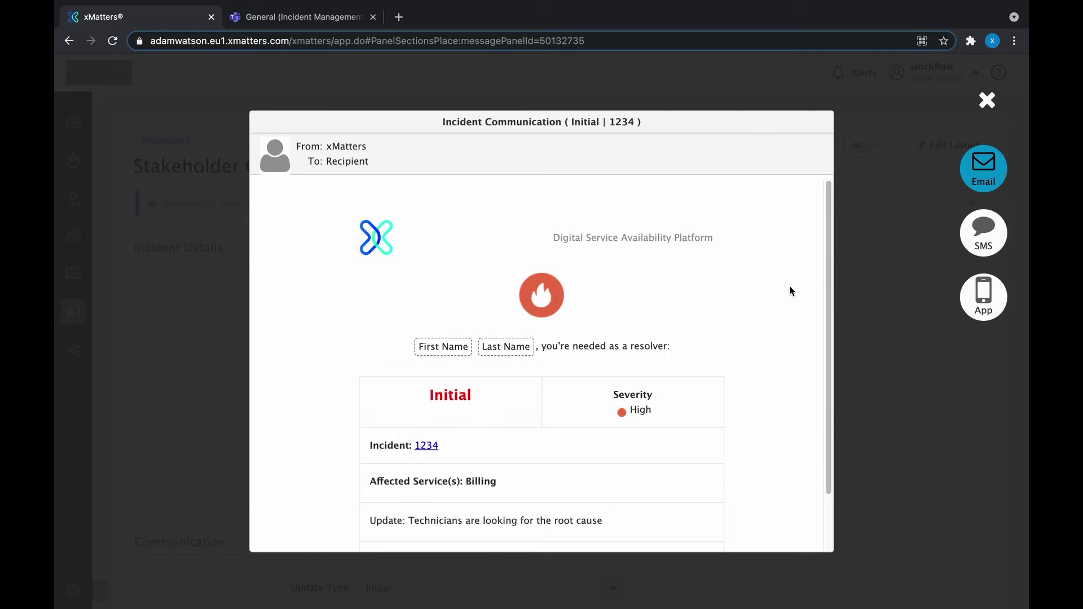
drag(828, 273, 834, 313)
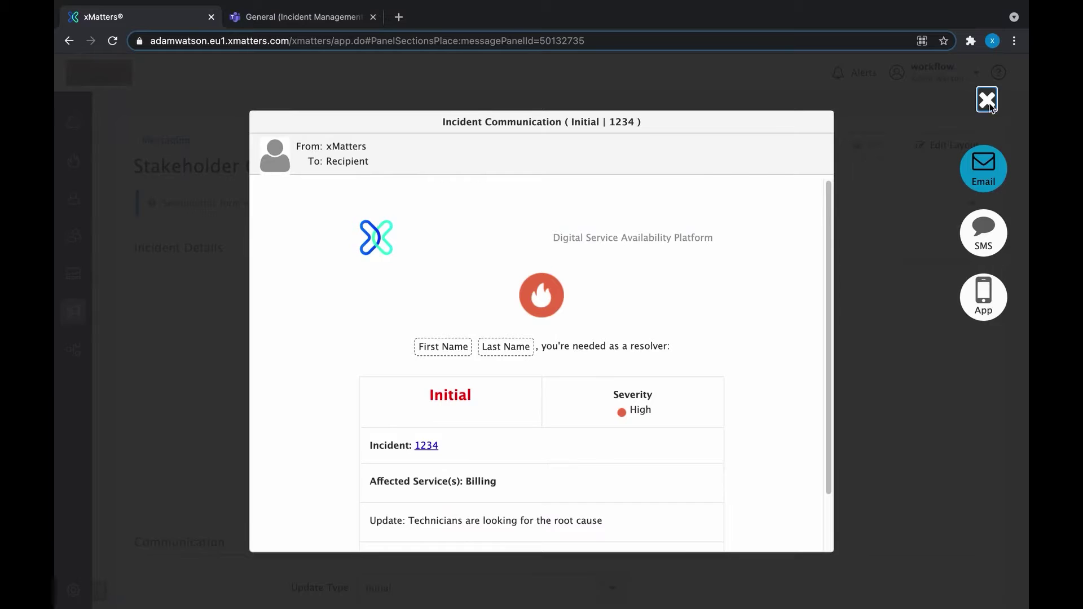
click(987, 101)
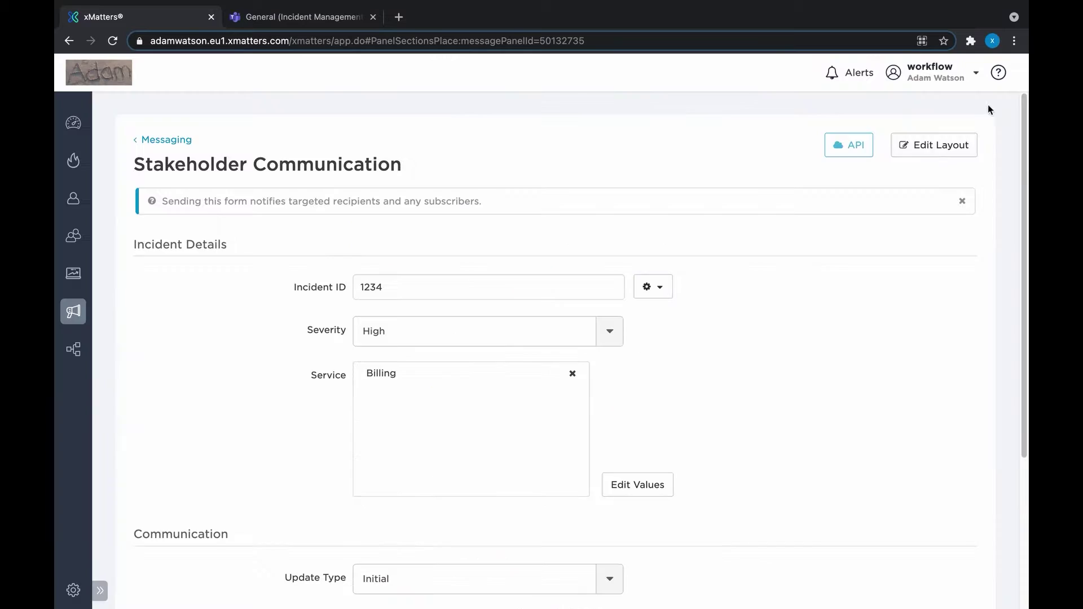
Go through the form's layout to the Incident Resolution workflow and start a flow for Stakeholder Communication in Flow Designer.
click(945, 146)
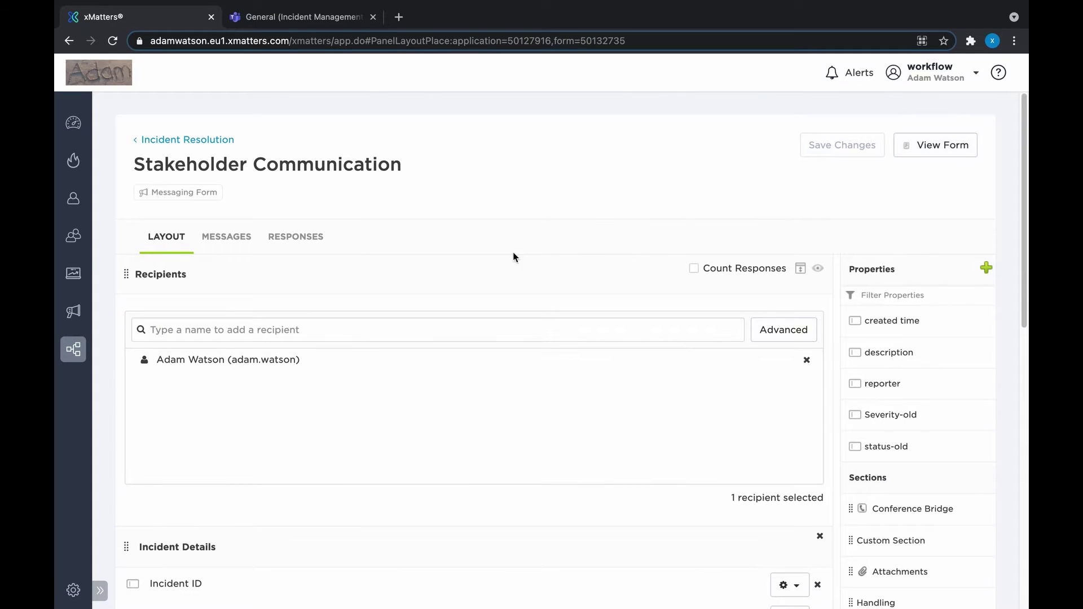
click(209, 141)
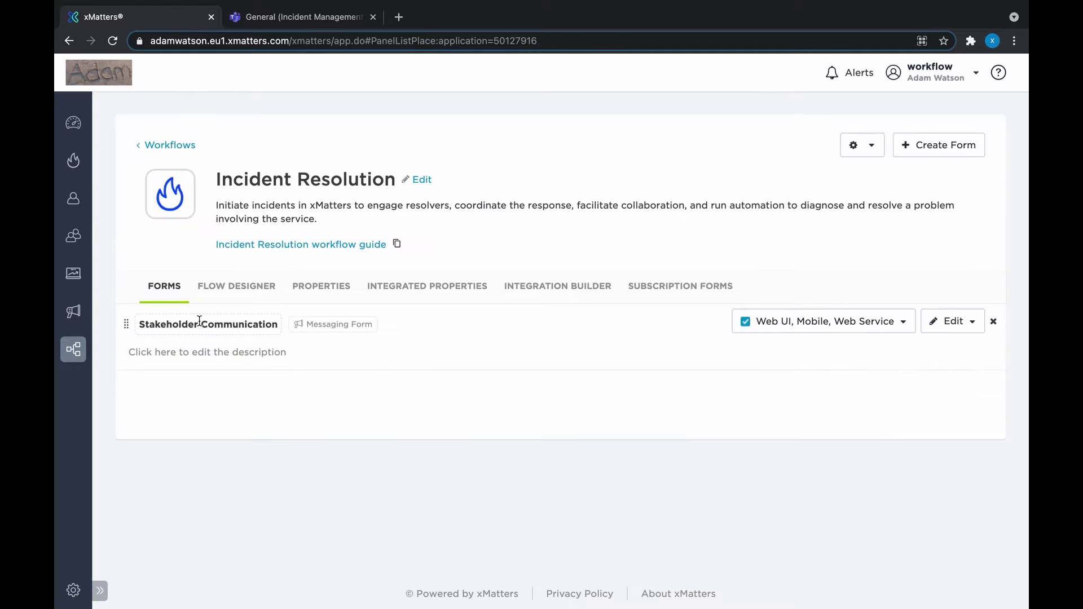
click(244, 293)
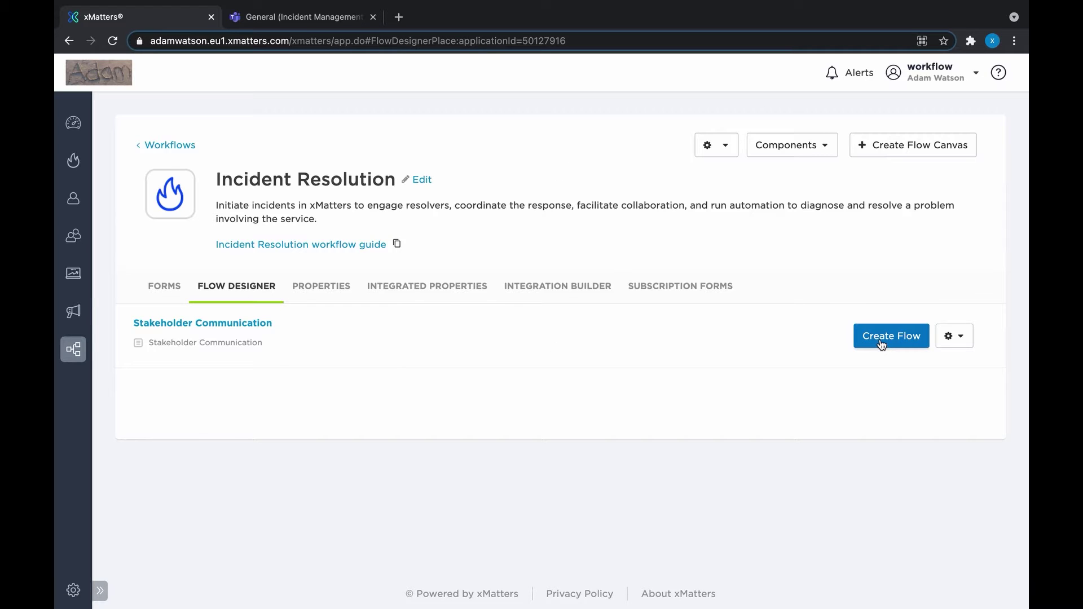
click(882, 341)
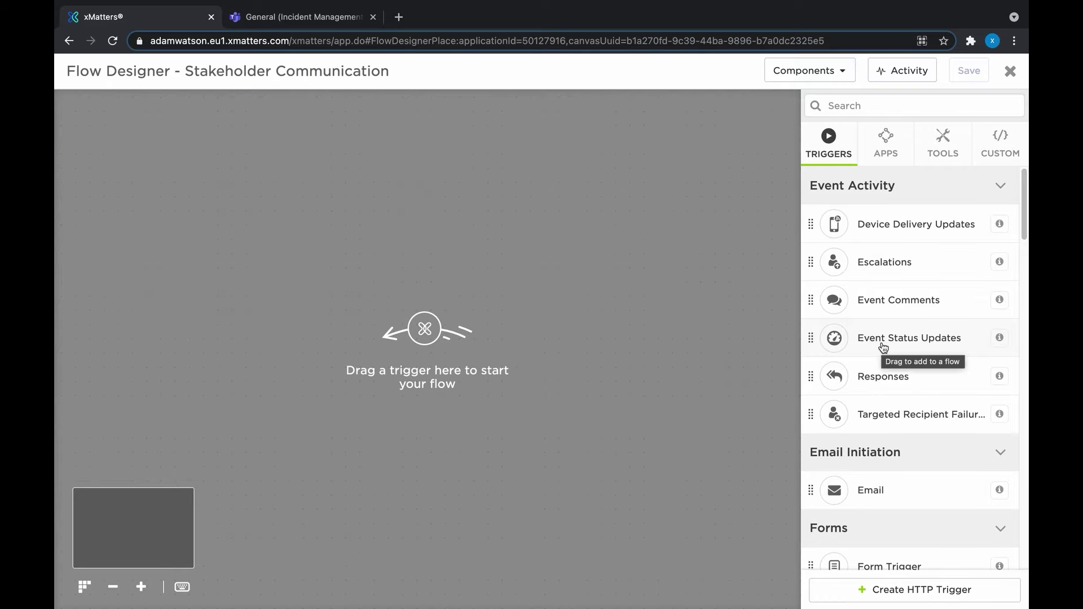
Place a Stakeholder Communication Event Status Updates trigger on the canvas and connect it to a new Switch step.
drag(884, 346, 250, 255)
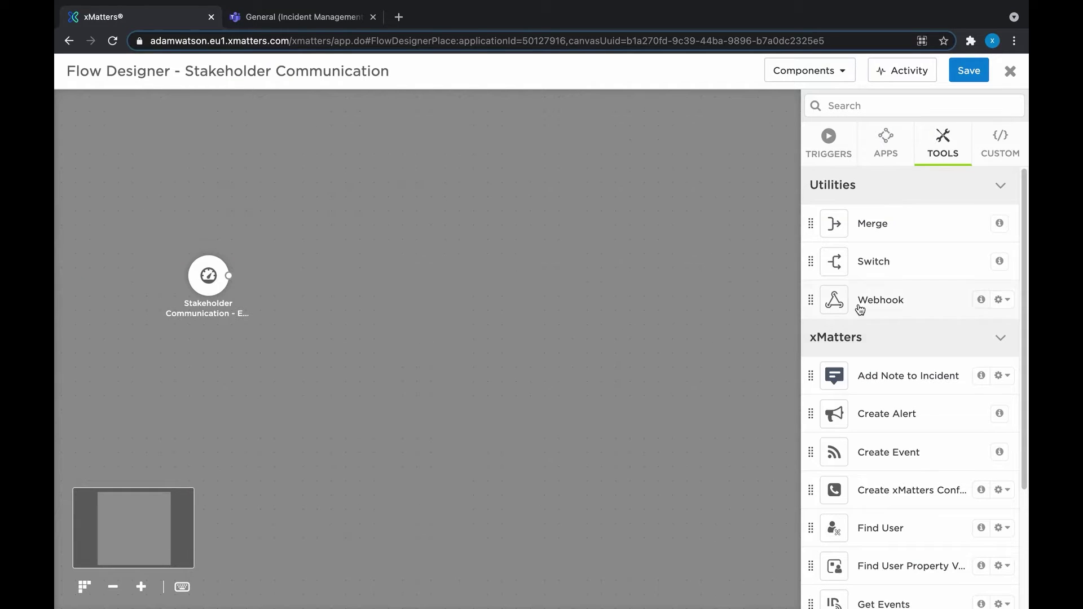
drag(872, 266, 396, 281)
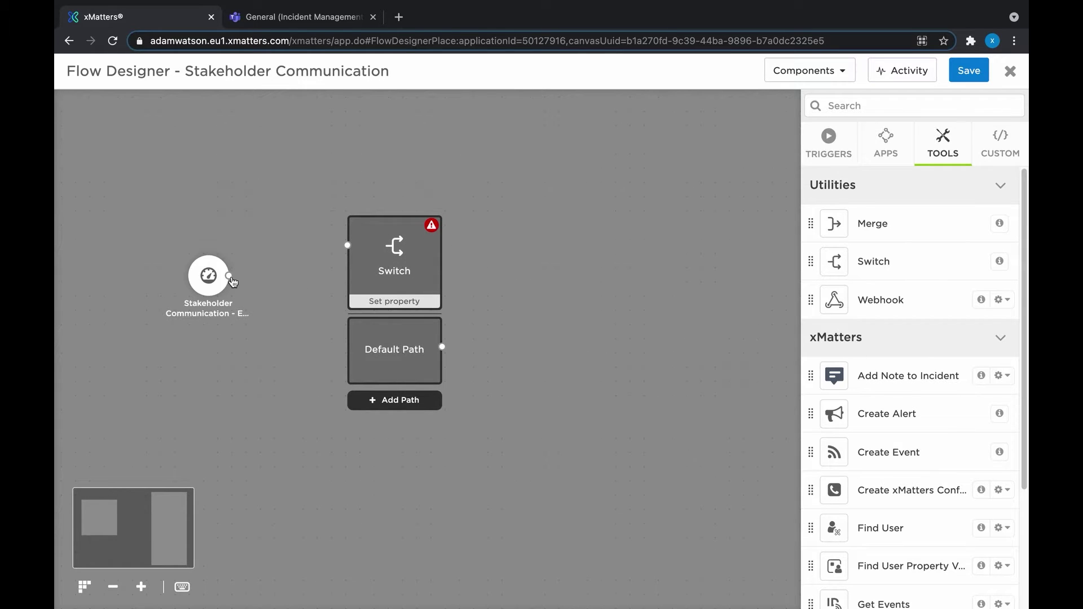
drag(246, 280, 349, 245)
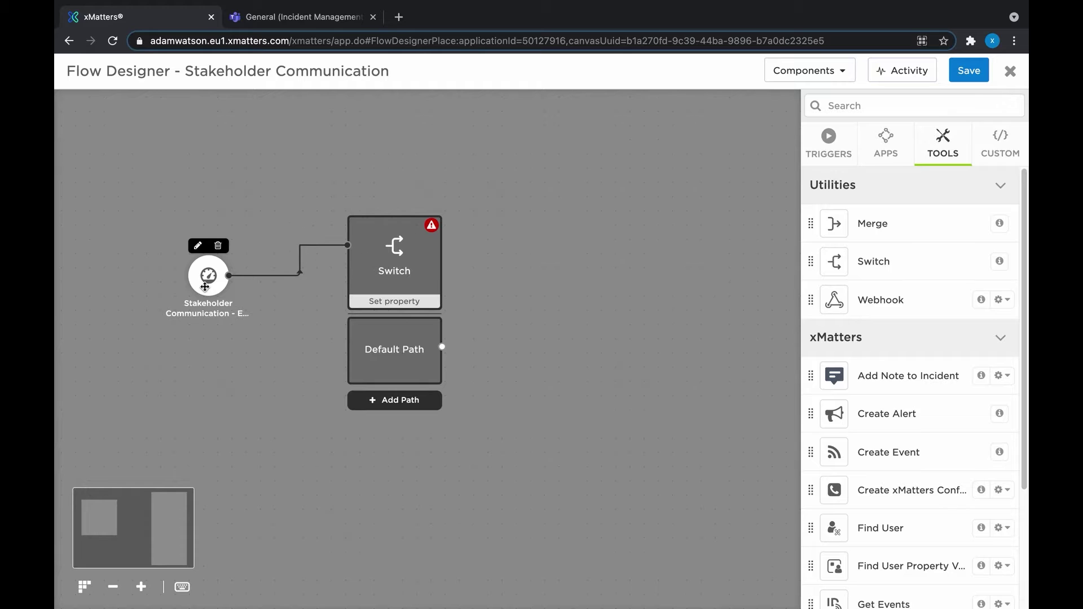
Check the trigger's possible event.status values and set the switch property to Event.status.
click(199, 248)
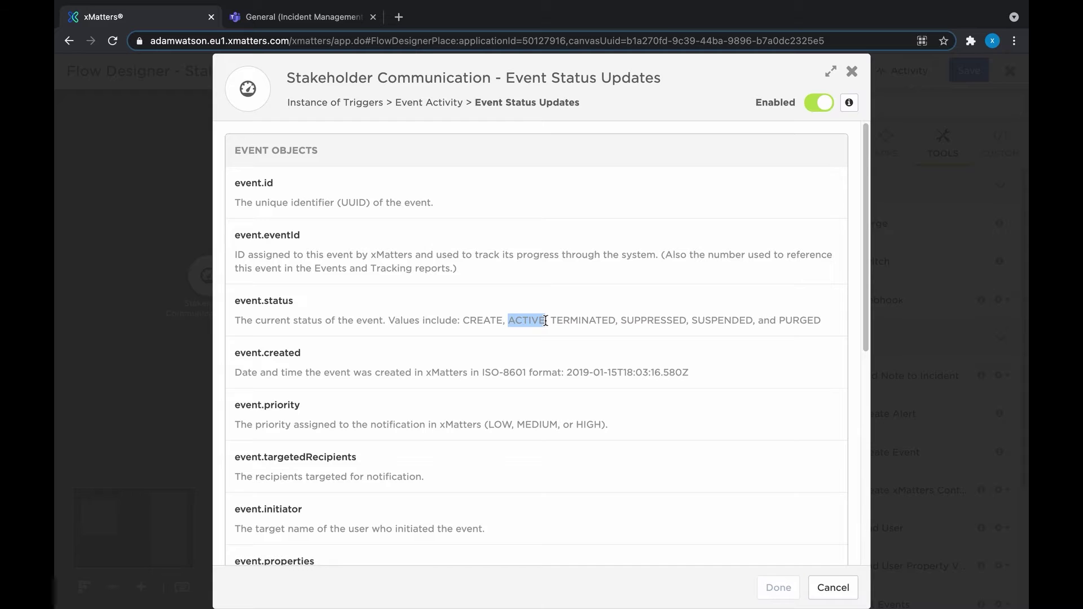
click(824, 594)
double_click(384, 285)
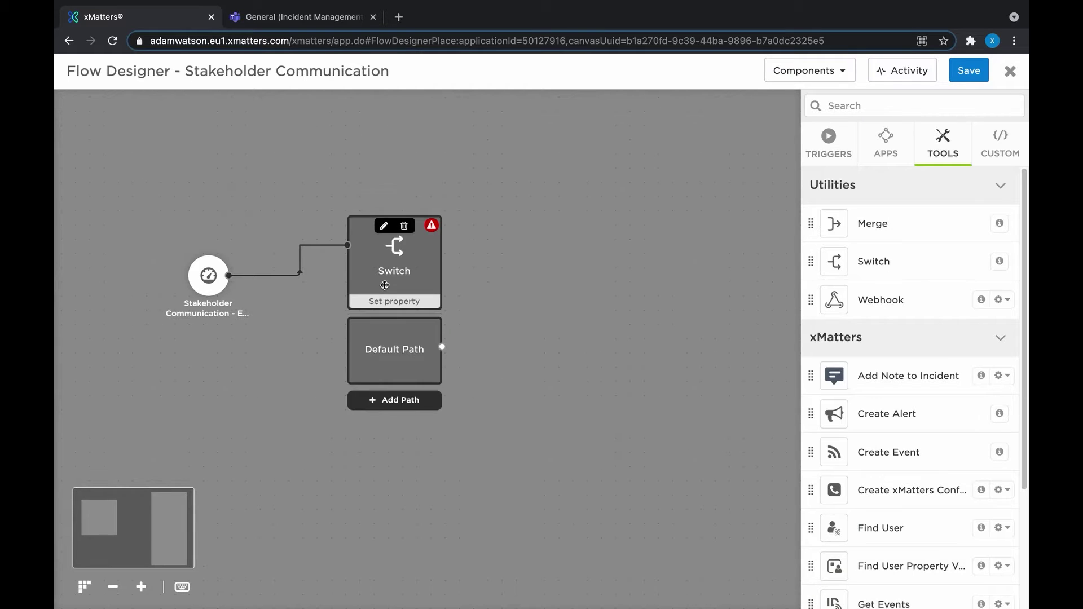
click(440, 345)
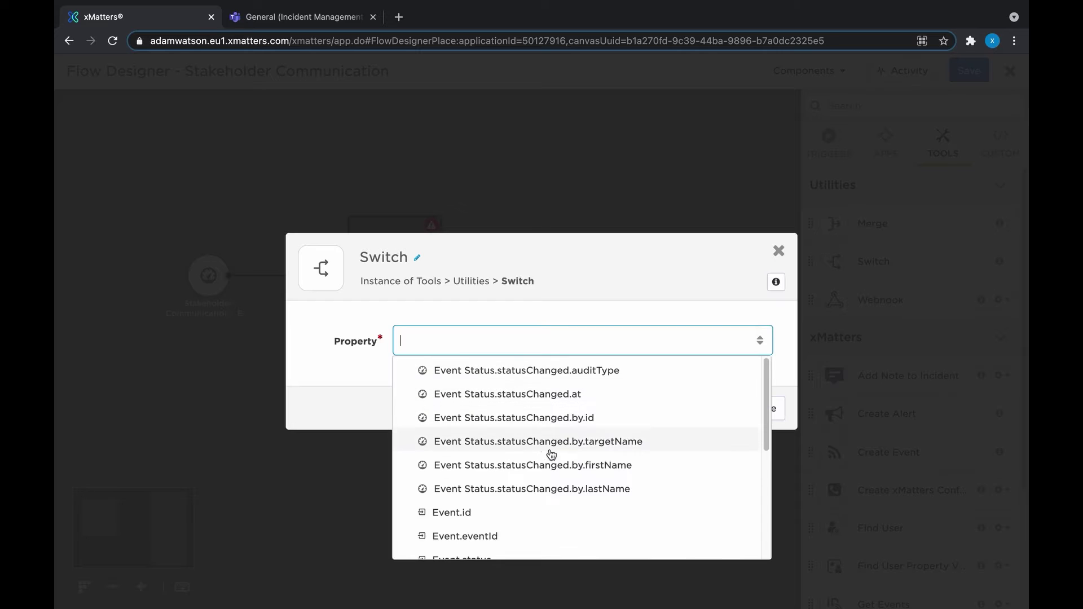
scroll(416, 455, down, 1)
click(461, 542)
click(703, 406)
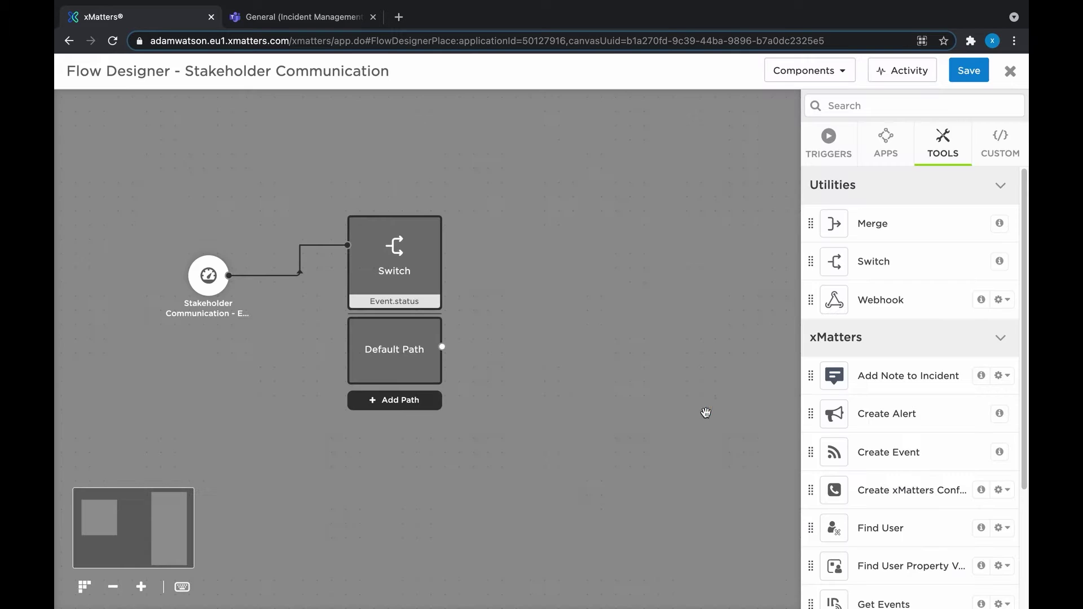
Add a path to the switch for the property value ACTIVE.
click(414, 401)
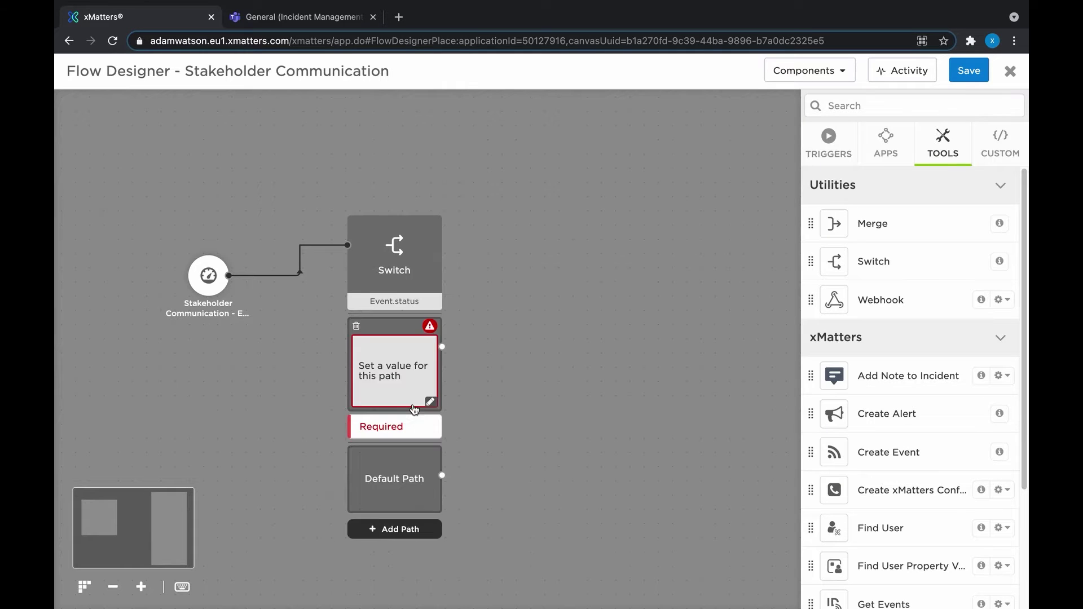
click(397, 376)
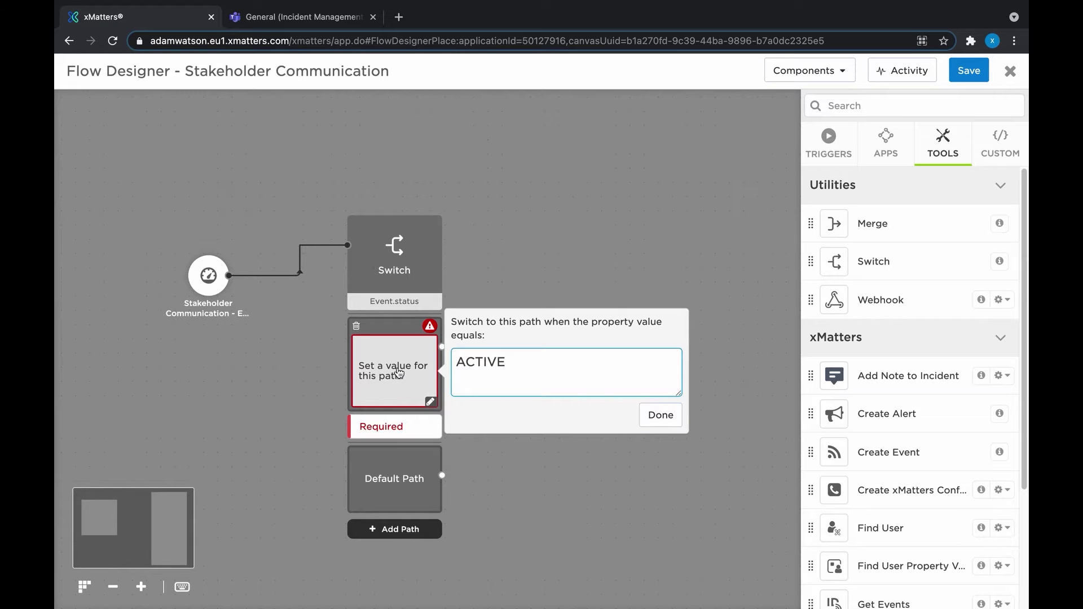
click(666, 416)
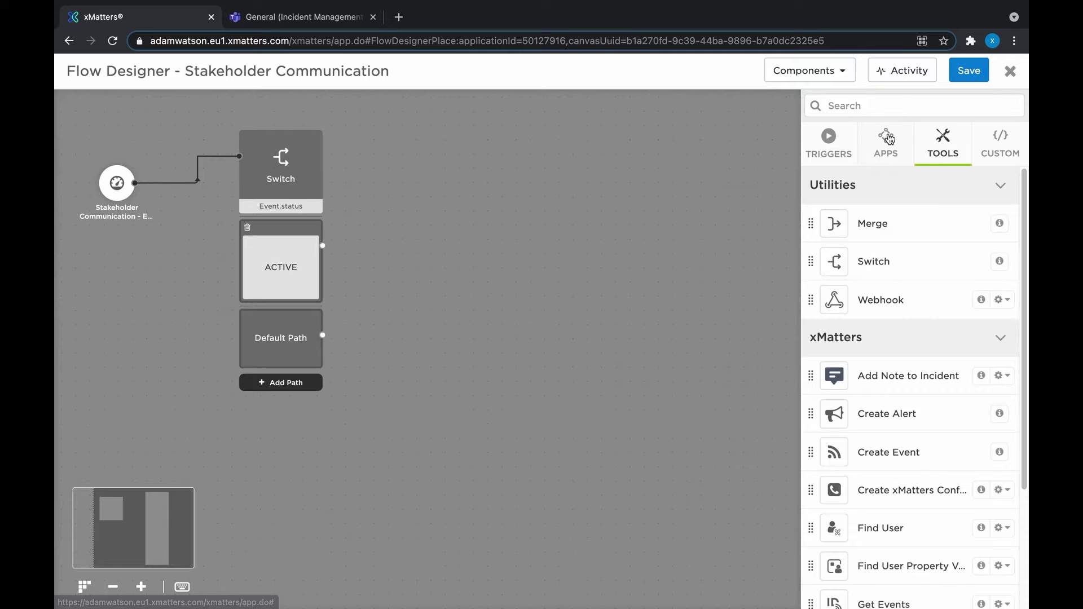
Add the Microsoft Teams Post to Channel (Connector) step to the canvas and connect the ACTIVE path to it.
click(885, 144)
scroll(888, 282, down, 2)
scroll(888, 283, down, 2)
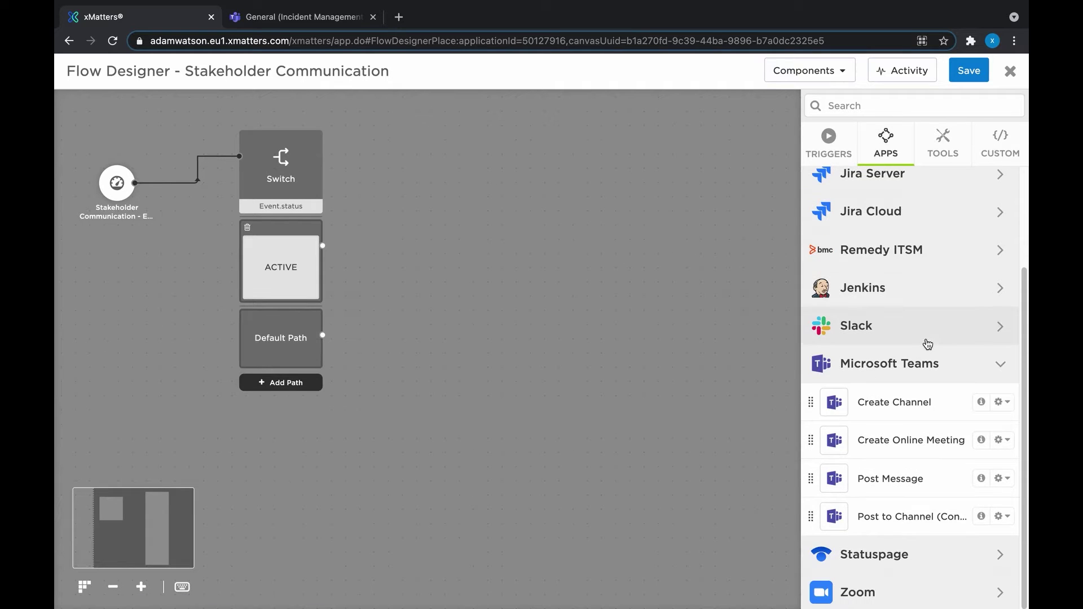
drag(837, 517, 499, 238)
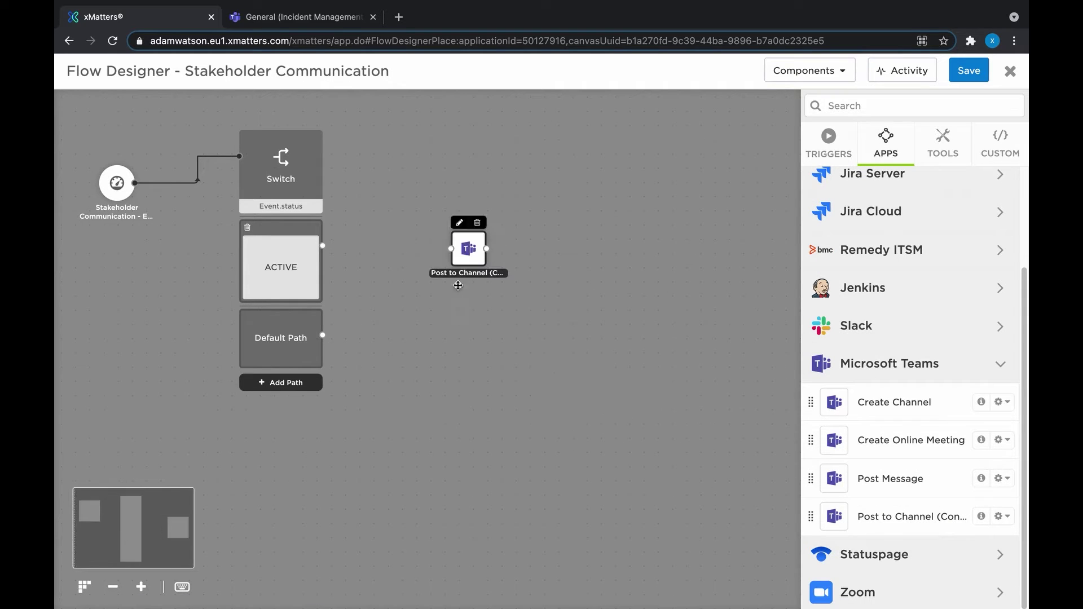
drag(324, 249, 470, 250)
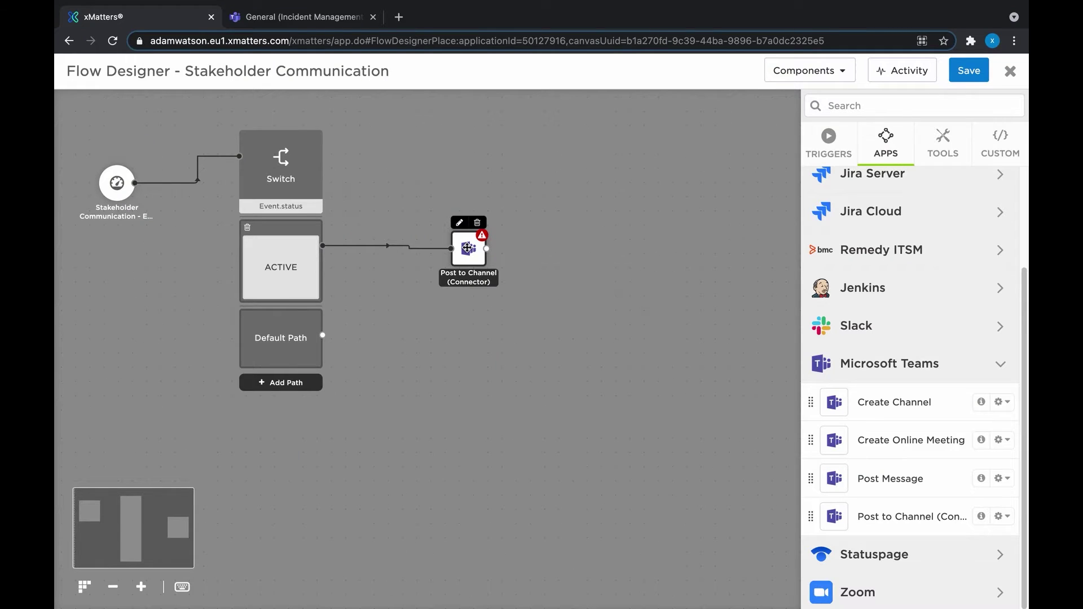
Switch to Microsoft Teams and create a standard channel named "Incident Notifications" in the Incident Management team.
click(304, 15)
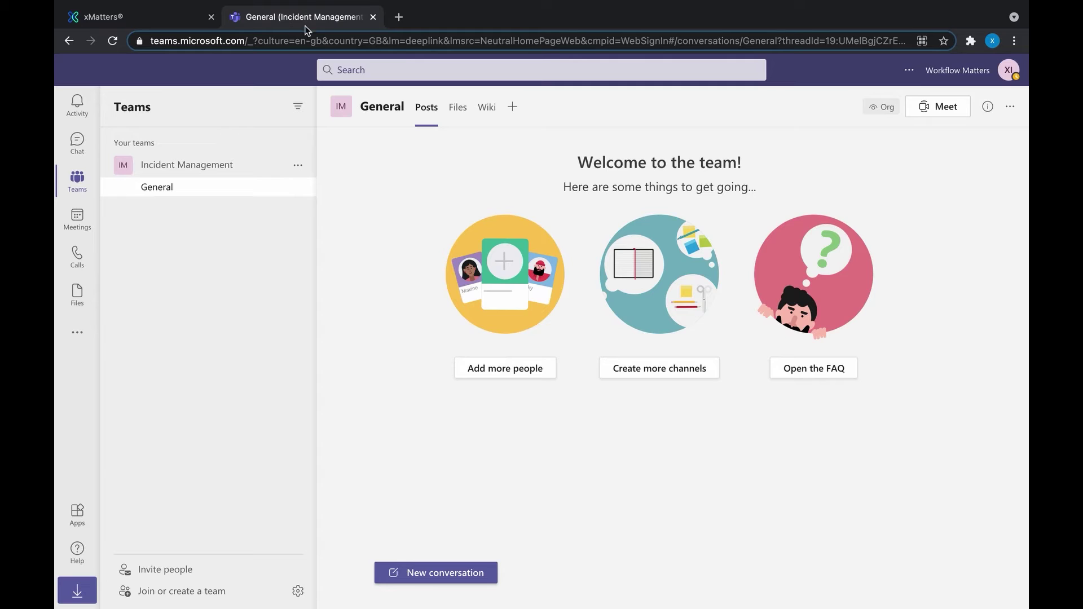
click(296, 168)
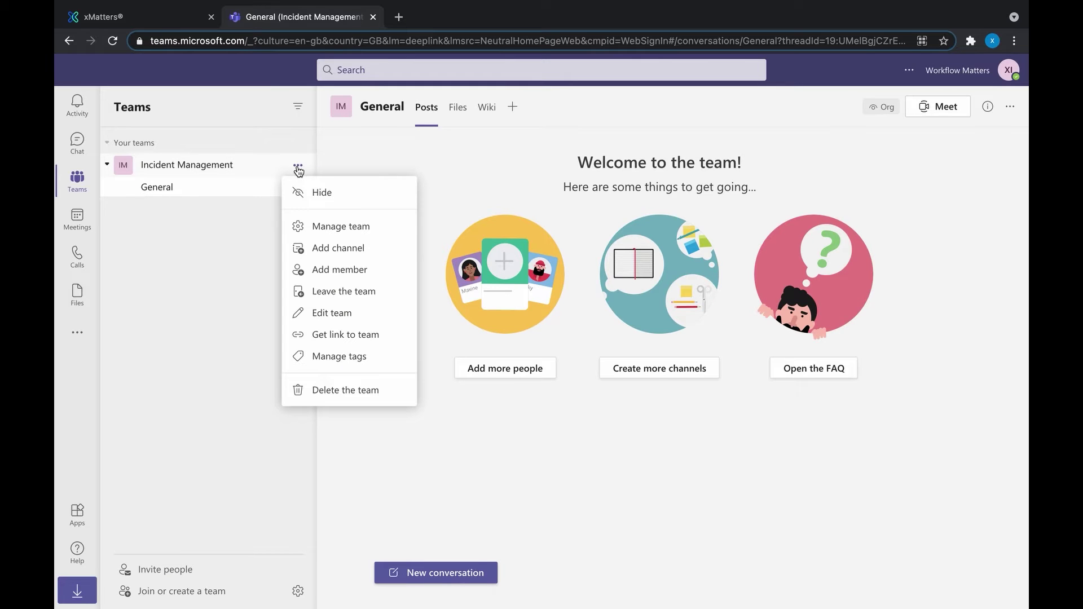
click(338, 248)
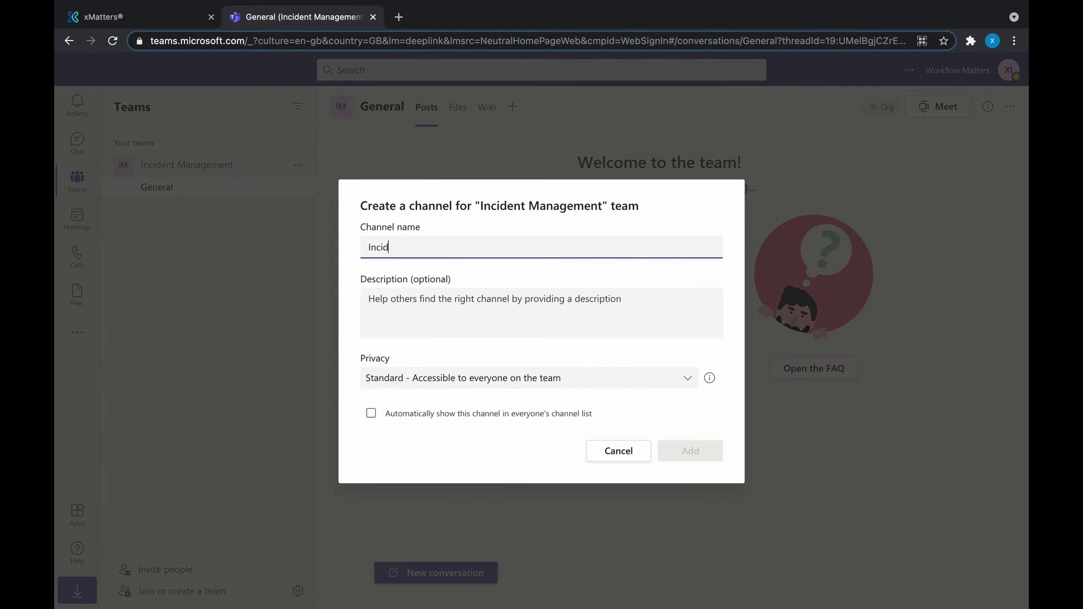
text(Incident Notifications)
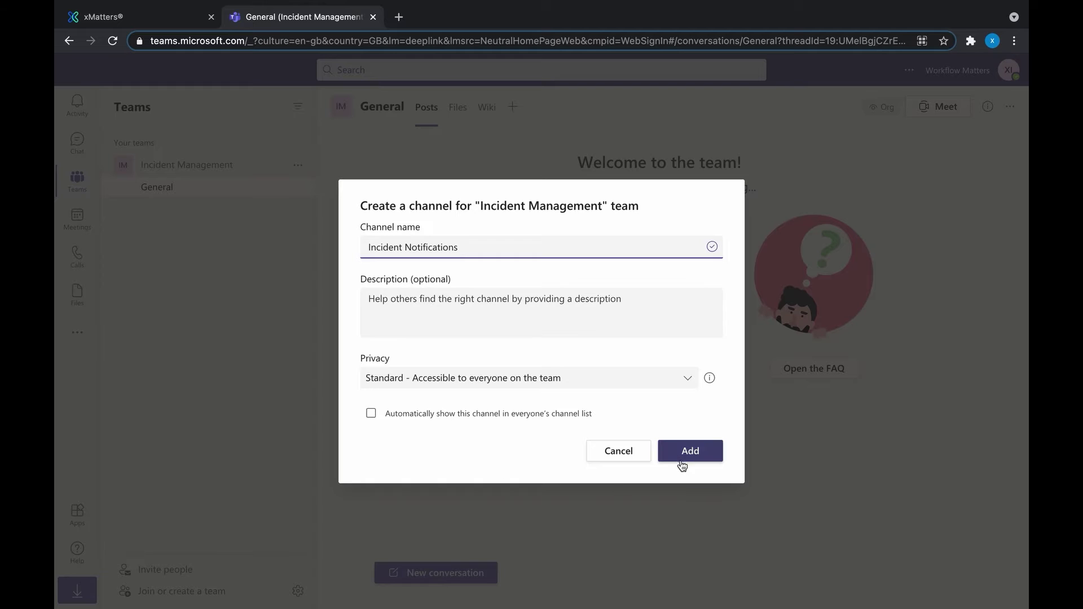
click(692, 451)
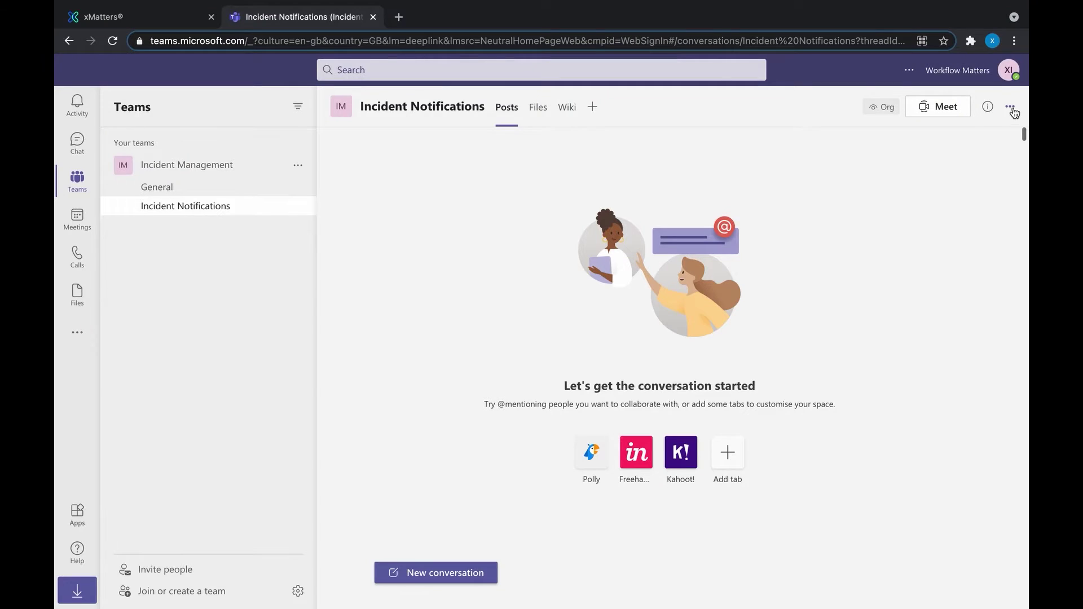
Add the Incoming Webhook connector to the Incident Notifications channel.
click(1011, 108)
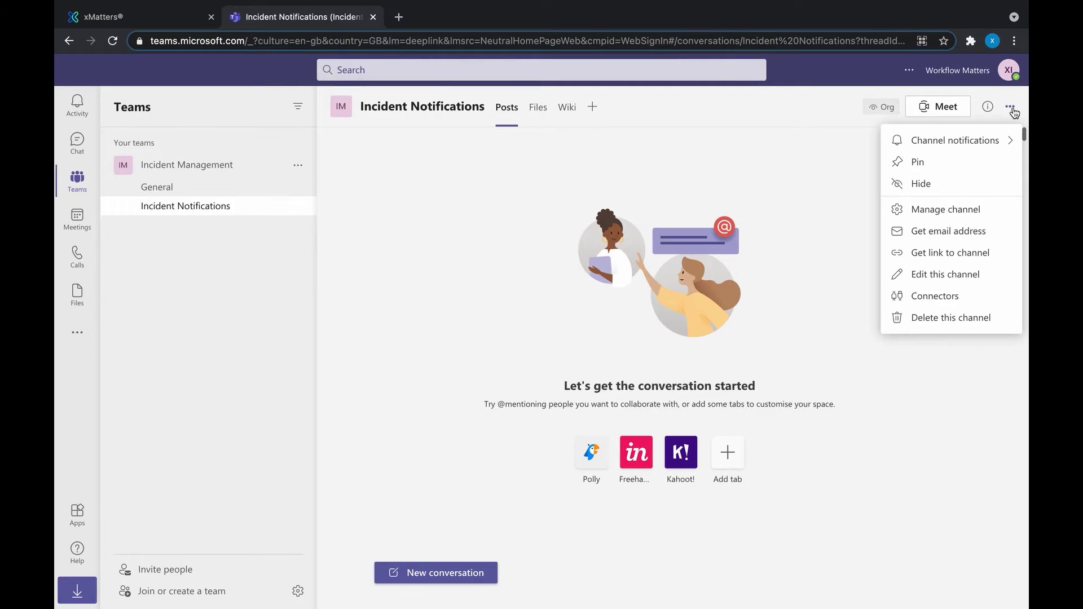
click(950, 297)
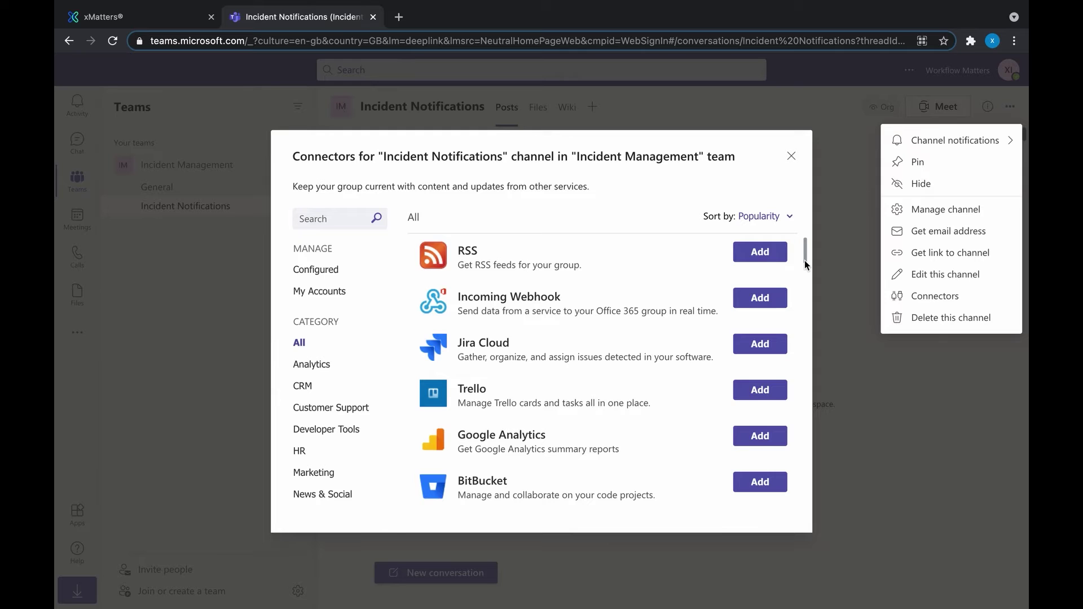
click(754, 302)
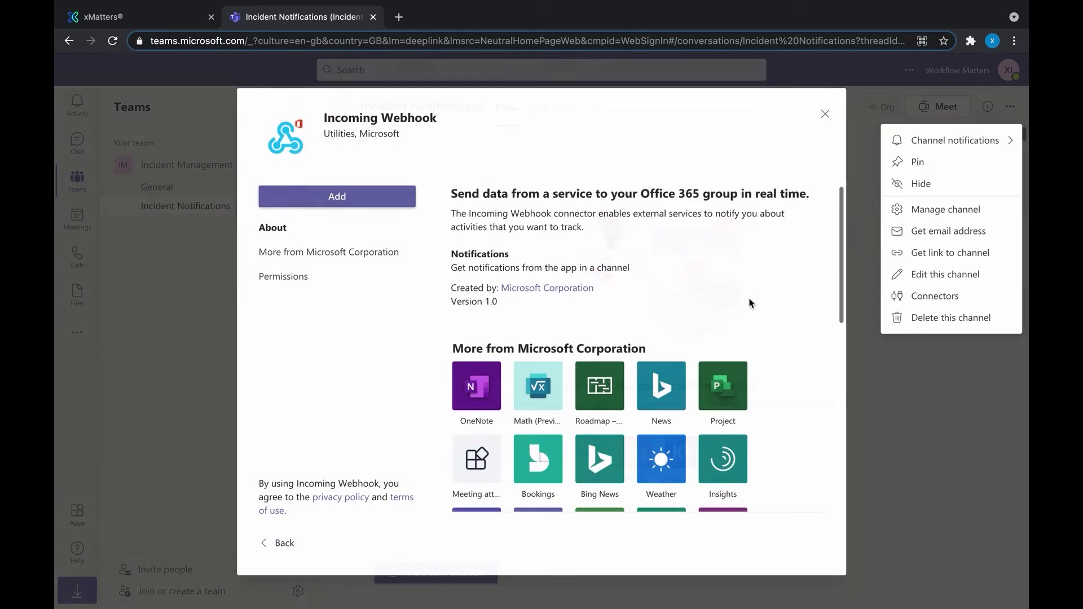
click(344, 198)
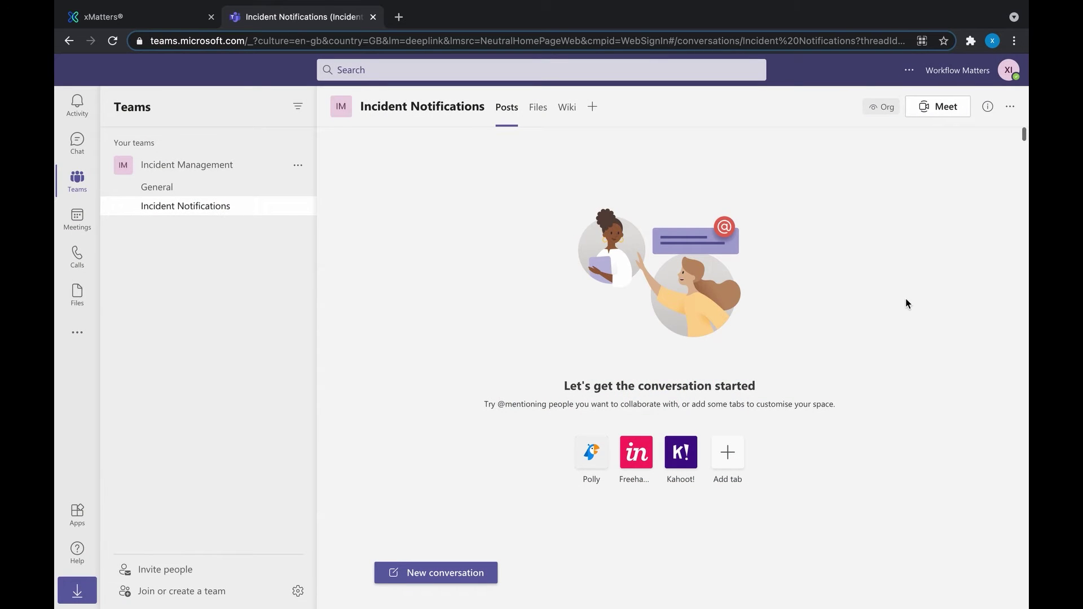
Open the channel's Incoming Webhook configuration and name the webhook "xMatters".
click(1010, 106)
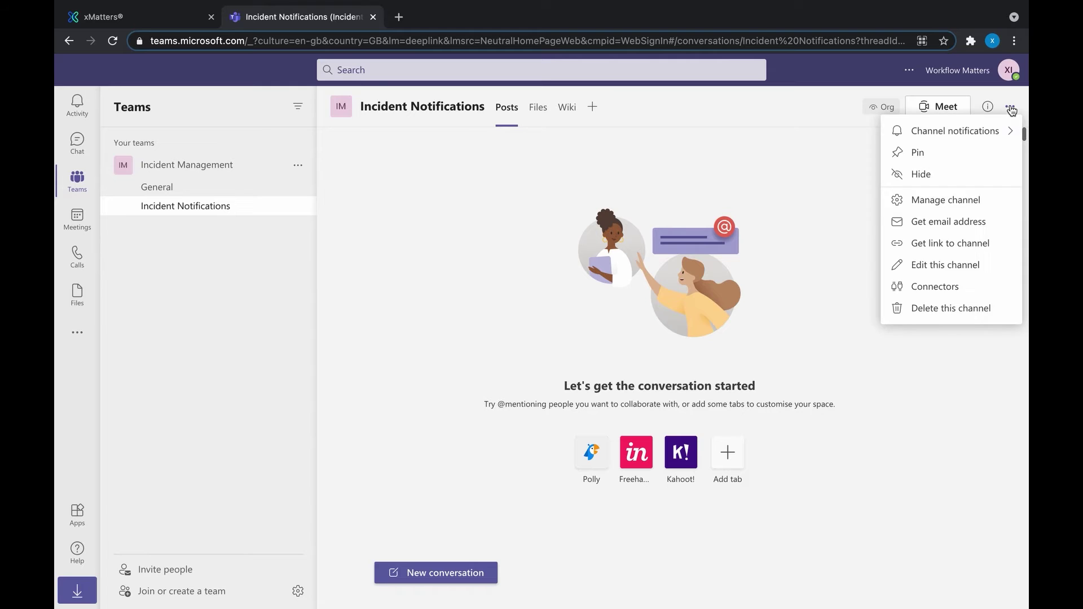
click(931, 289)
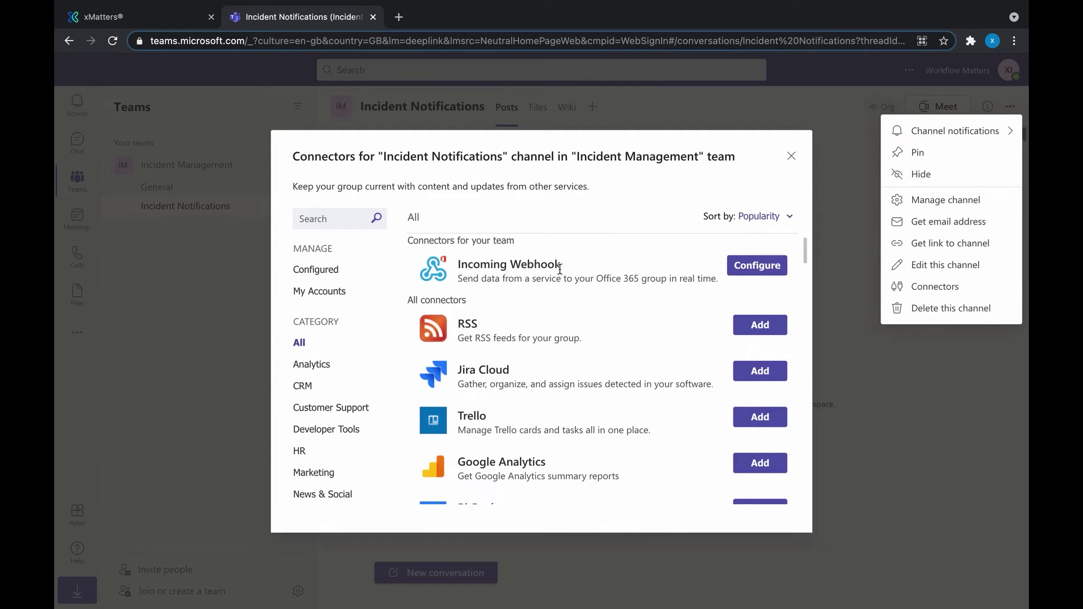
click(757, 267)
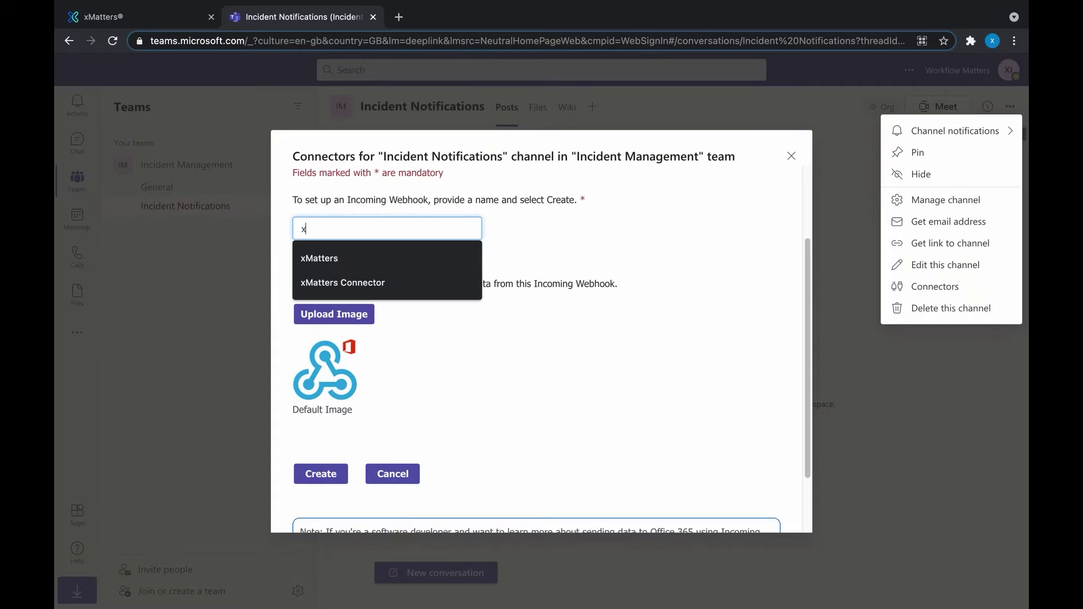
click(392, 333)
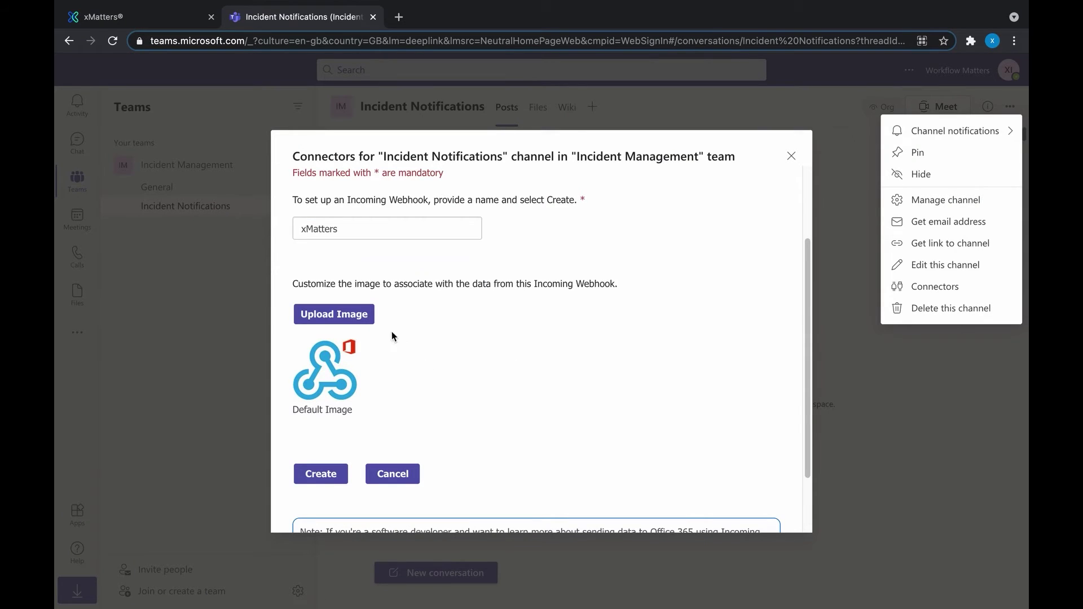
Upload the transparent X logo PNG from Downloads as the webhook's image.
click(352, 321)
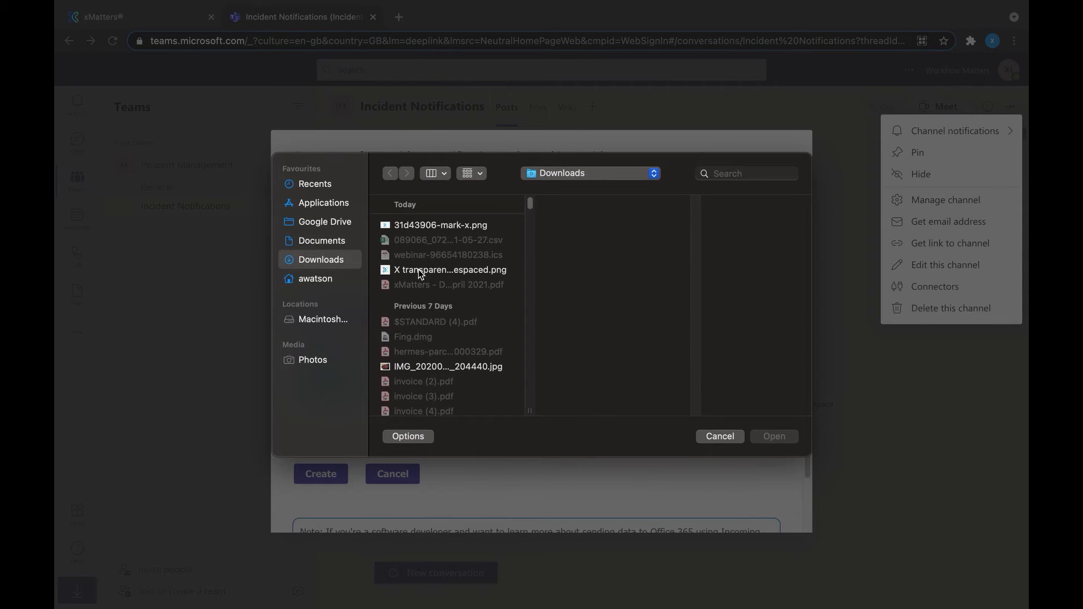
click(417, 270)
click(770, 439)
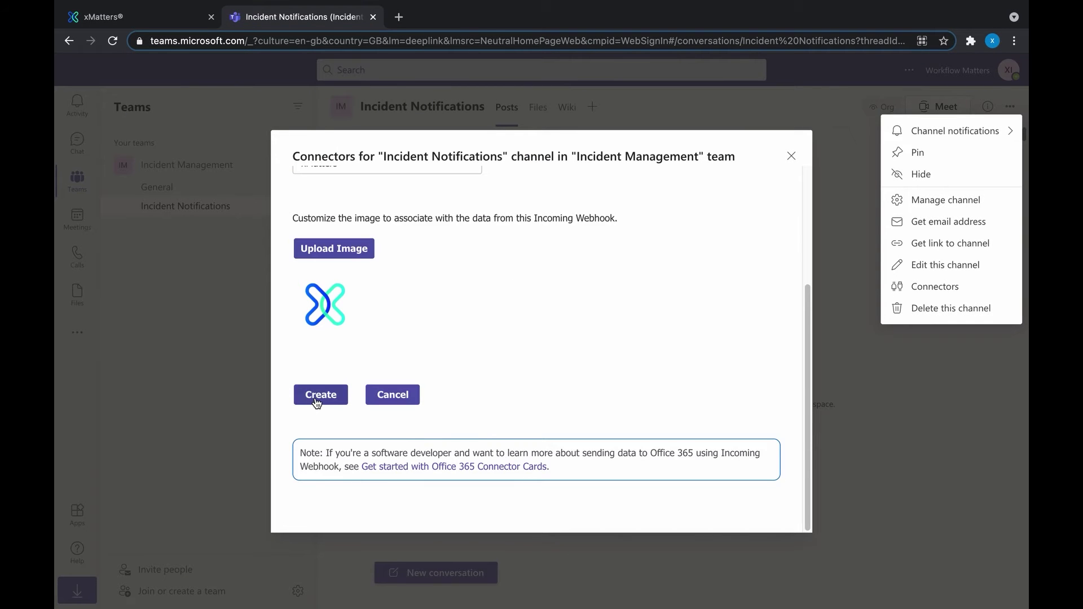
Create the incoming webhook and copy its URL to the clipboard.
click(316, 402)
drag(806, 340, 822, 475)
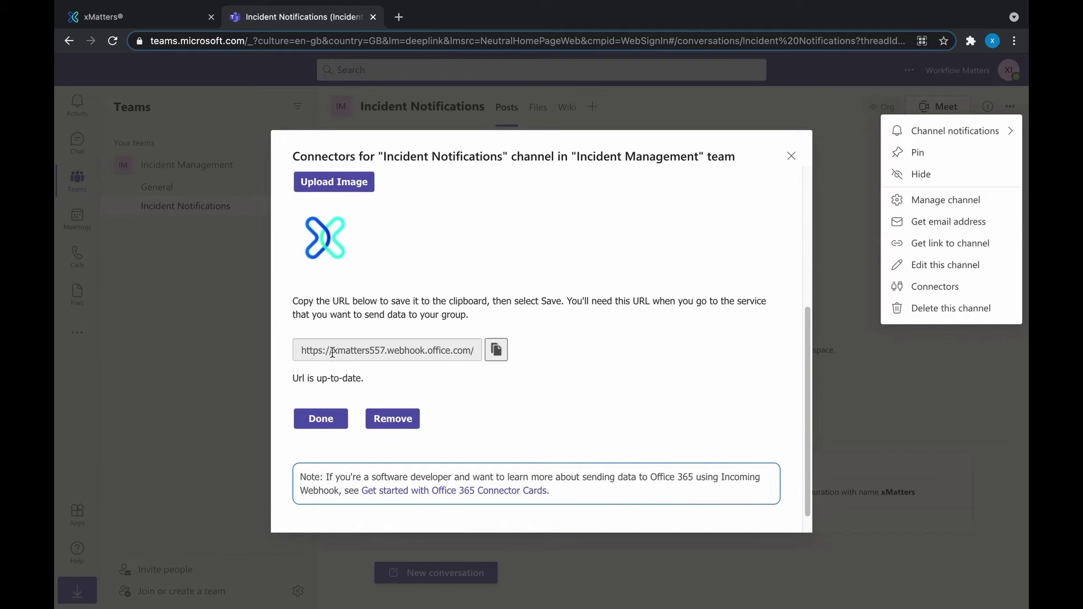
click(496, 349)
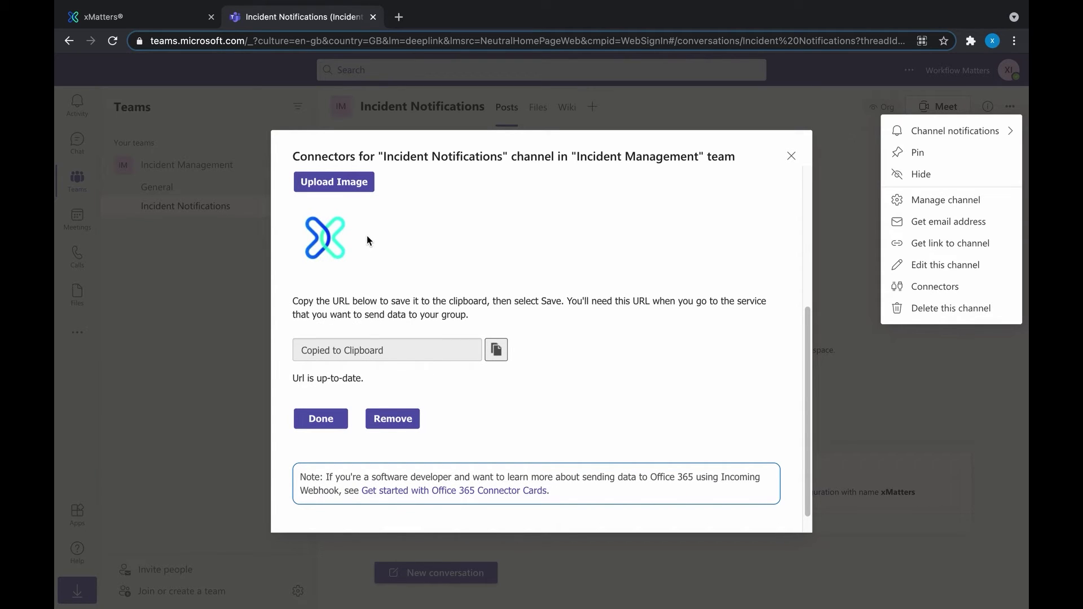
Switch to xMatters and add a new endpoint for the Post to Channel (Connector) step, using the copied webhook URL as its base URL.
click(159, 23)
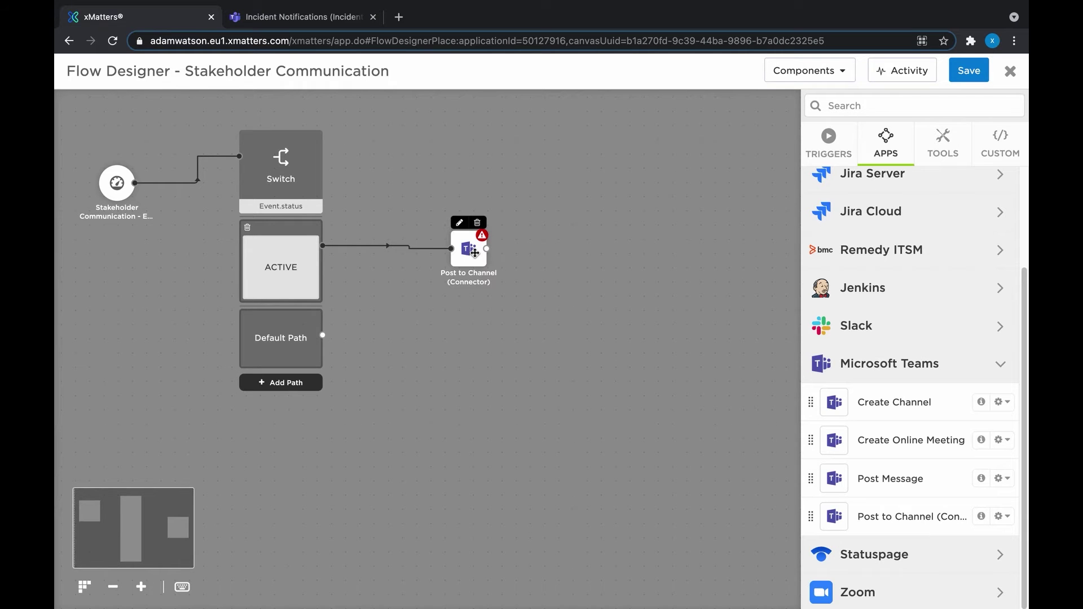
double_click(469, 250)
click(284, 139)
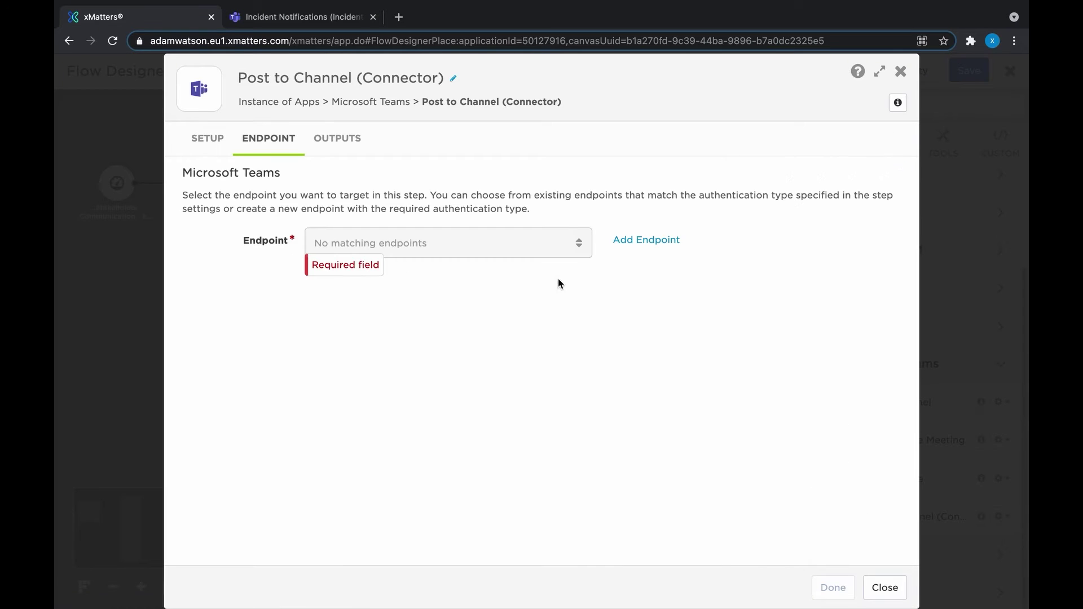
click(640, 248)
click(509, 257)
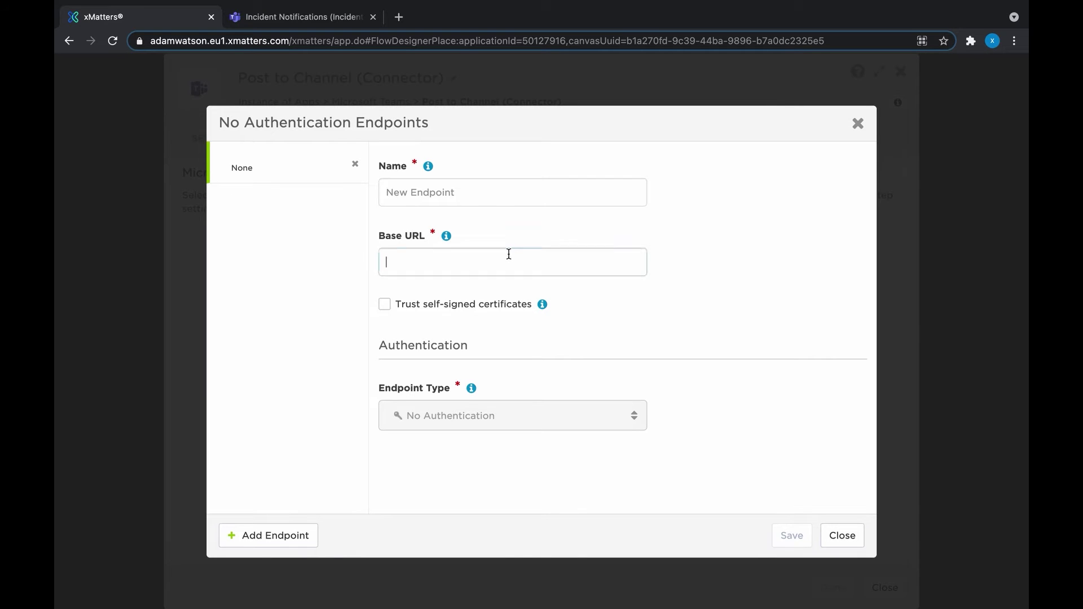
key(ctrl+v)
Name the endpoint "Incident Notifications Channel", save it and return to the step's settings.
click(484, 192)
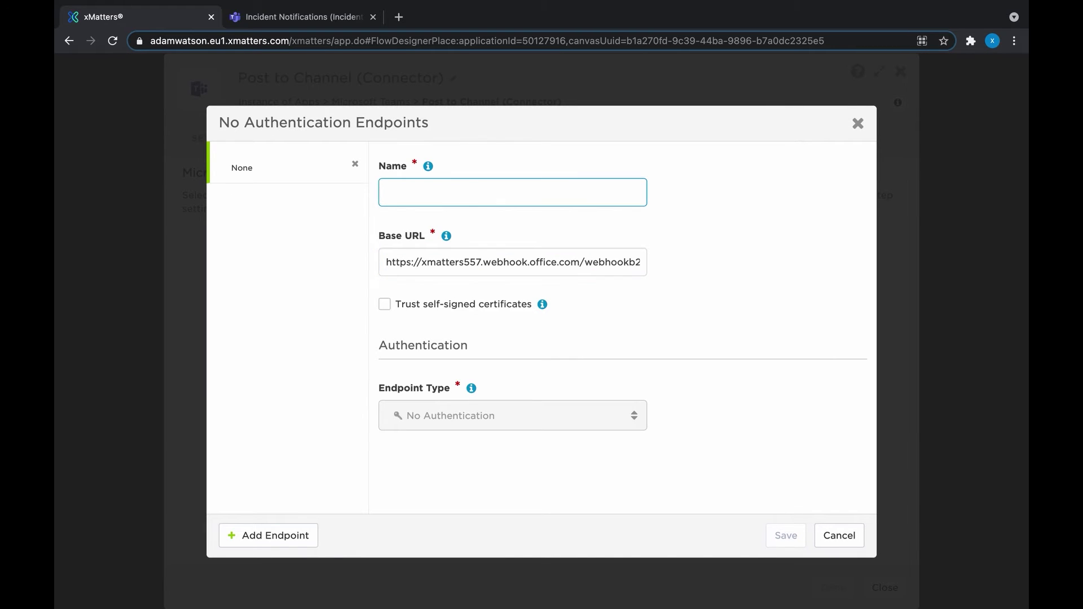
text(Incident Notifications Channel)
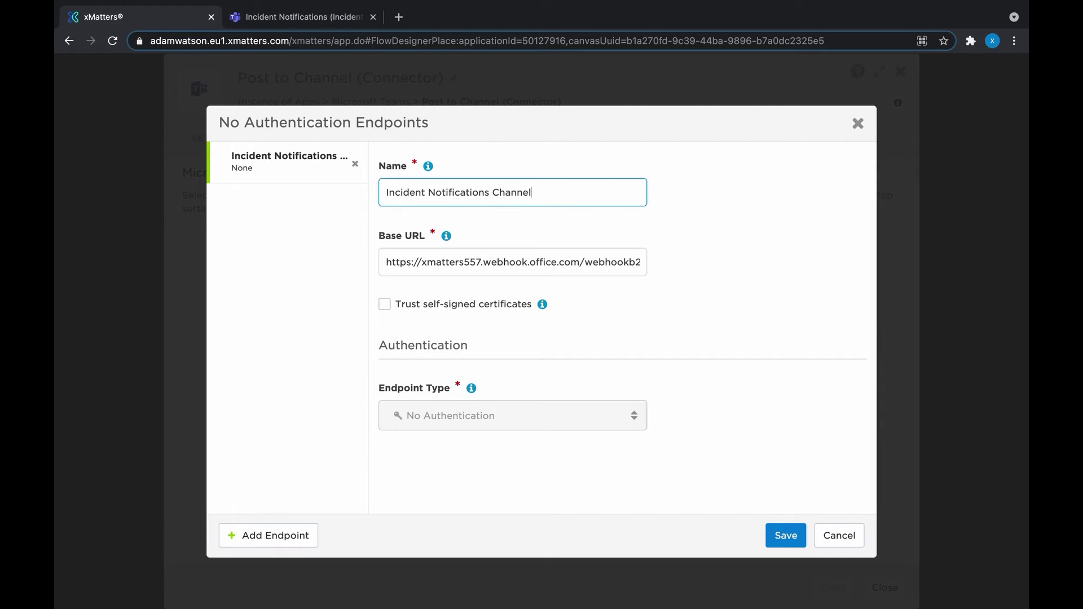
click(786, 535)
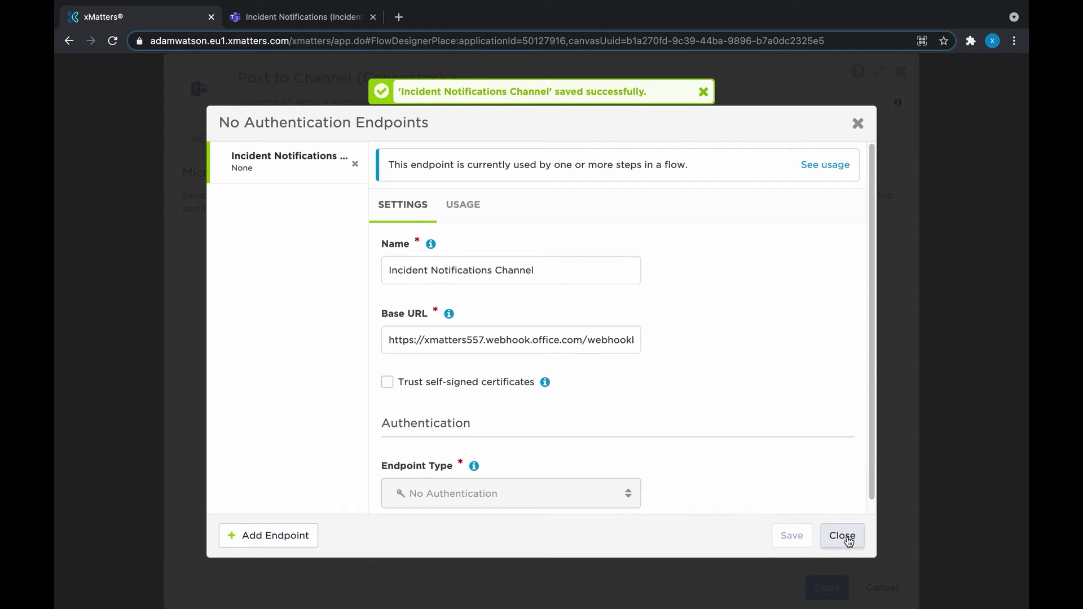
click(843, 536)
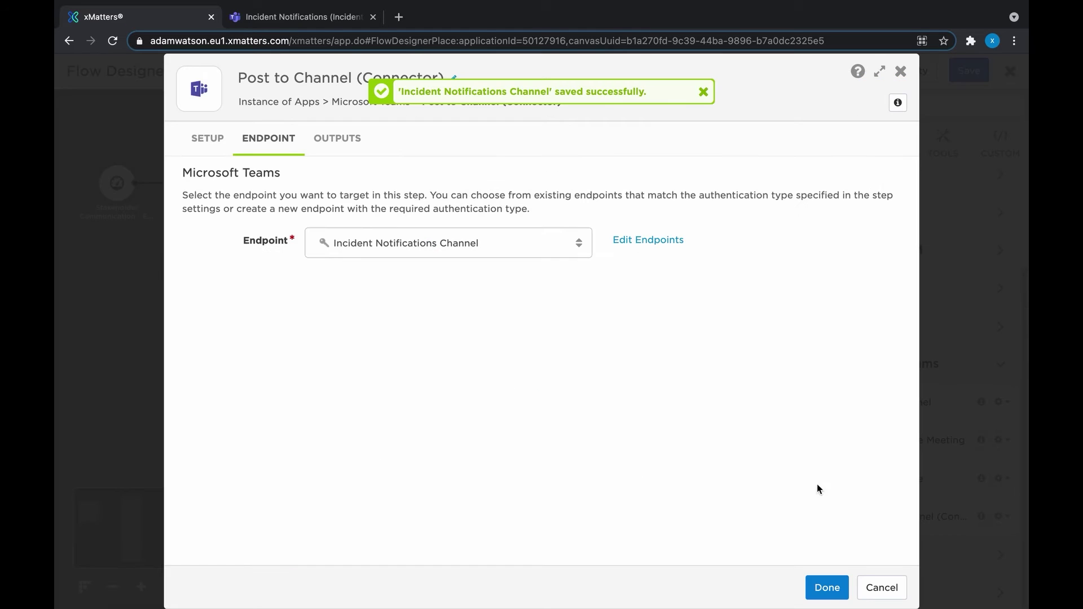
Compose the message's first line from alert properties as Update Type | Severity followed by the Severity property | (Incident ID).
click(210, 143)
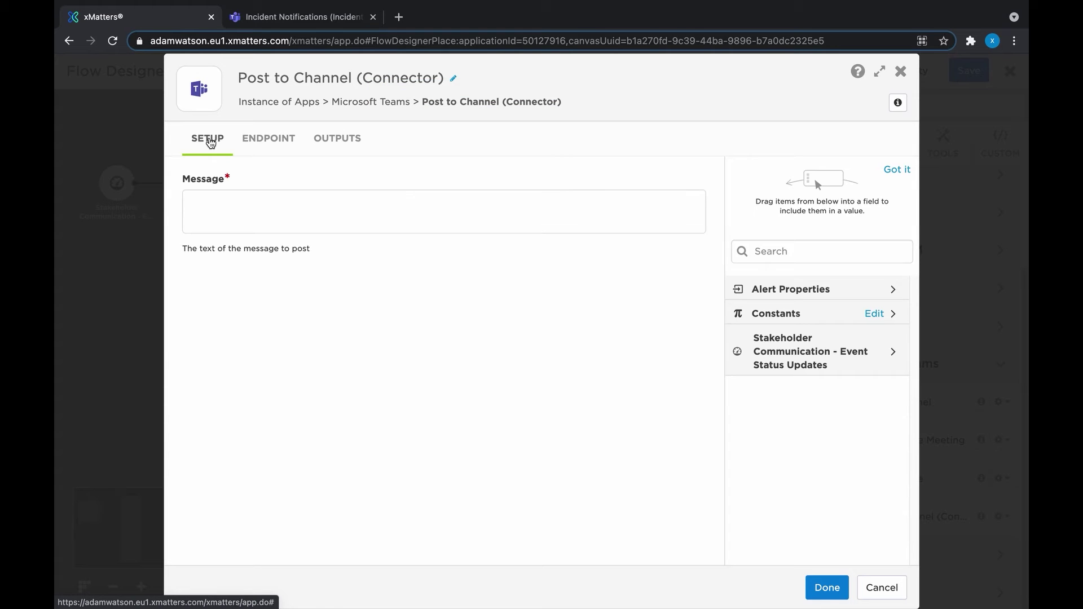
click(231, 208)
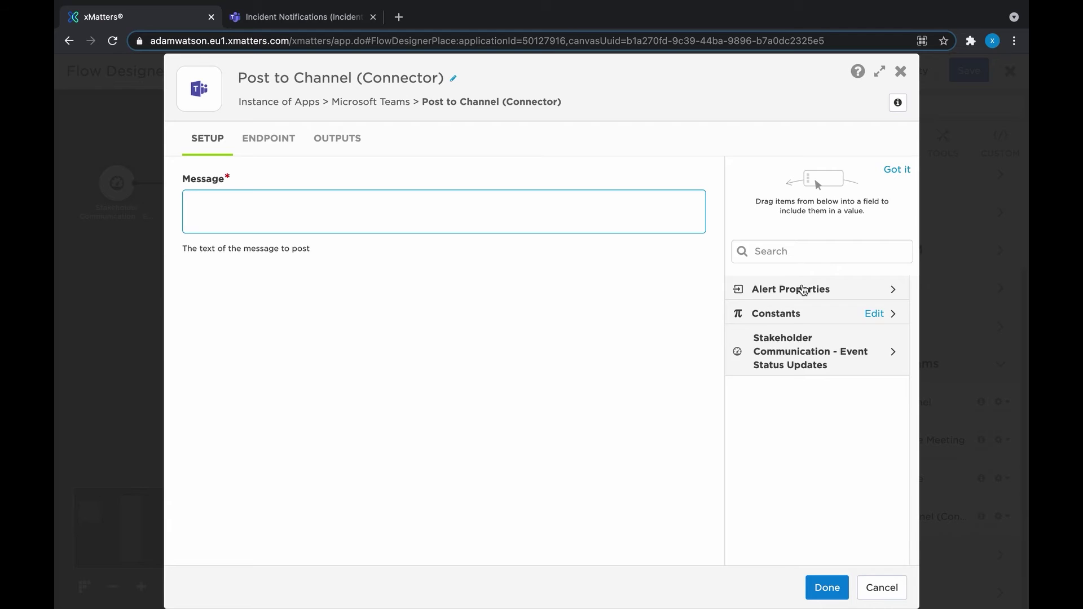
click(800, 289)
drag(915, 331, 920, 430)
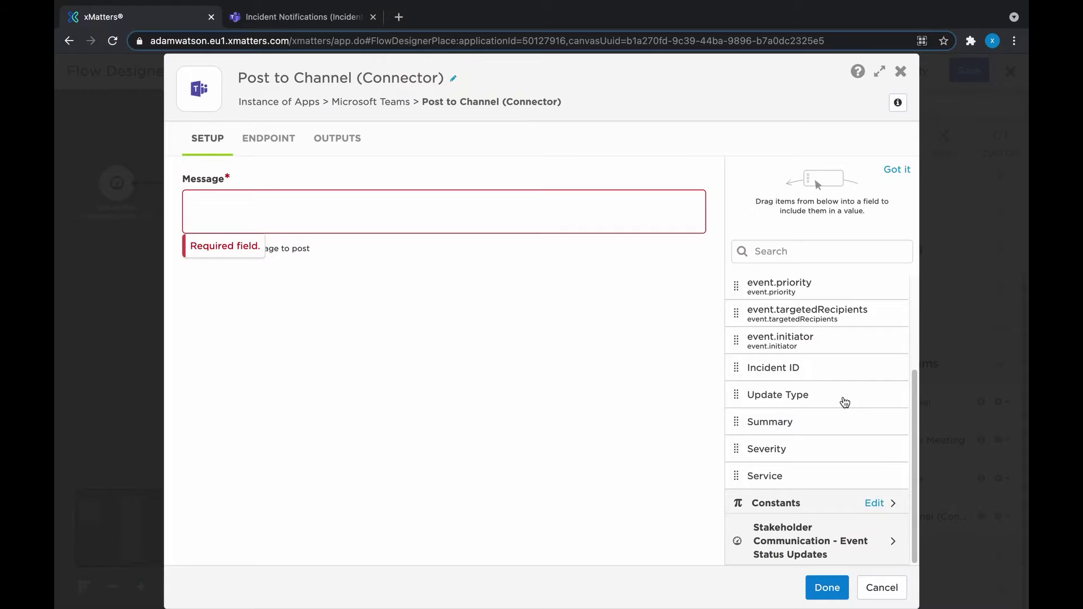
drag(844, 401, 378, 203)
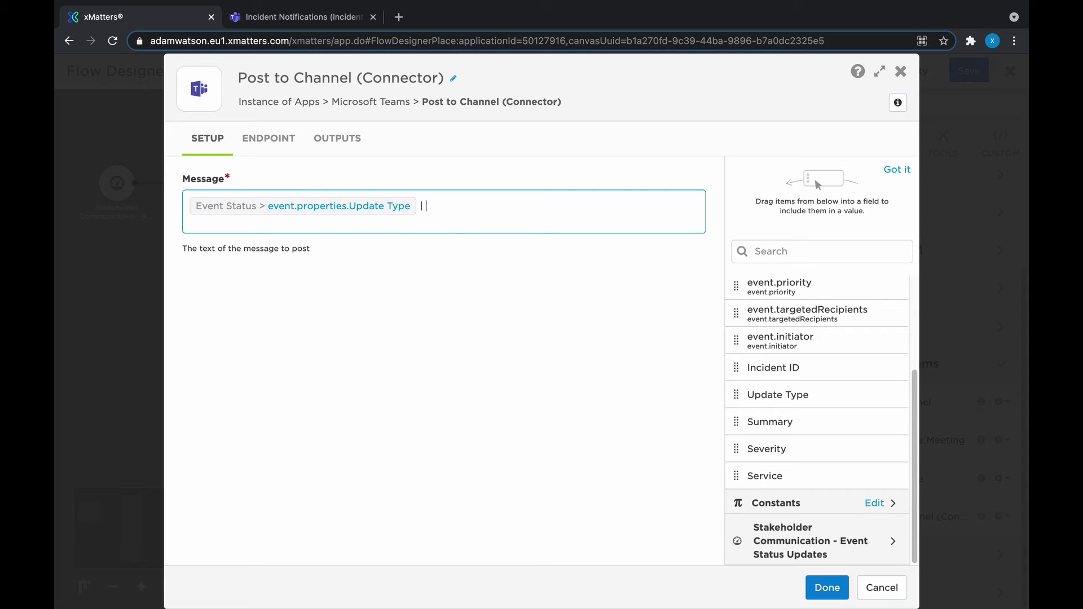
text(| Severity)
drag(767, 448, 522, 208)
text(| ()
drag(745, 371, 693, 208)
text())
Add an "Affected Services:" line with the Service property and a line below it with the Summary property.
key(Return)
text(Affecte)
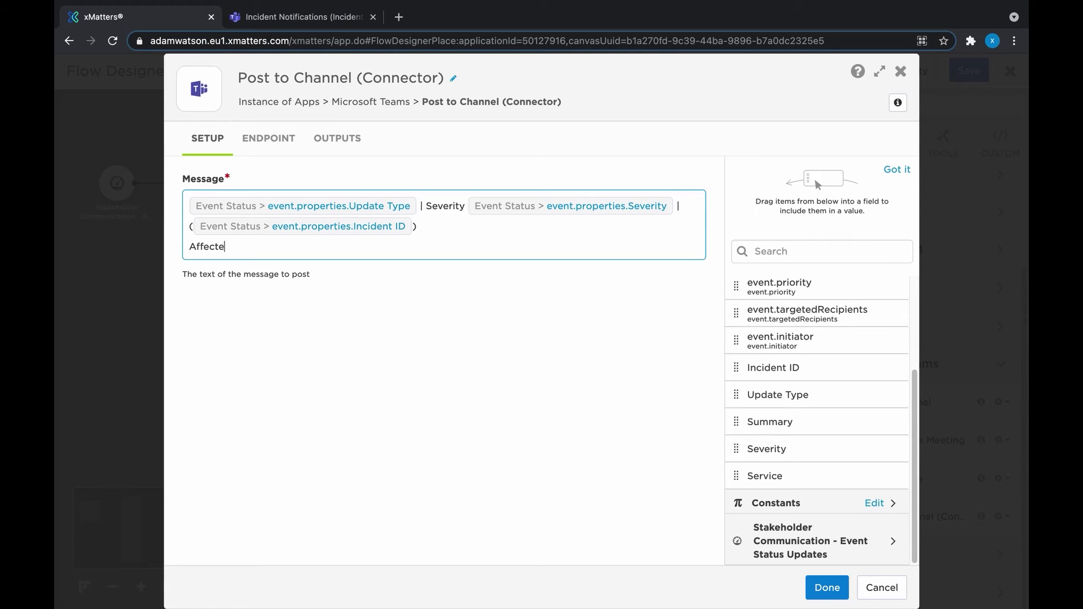
text(d Services:)
drag(765, 476, 401, 248)
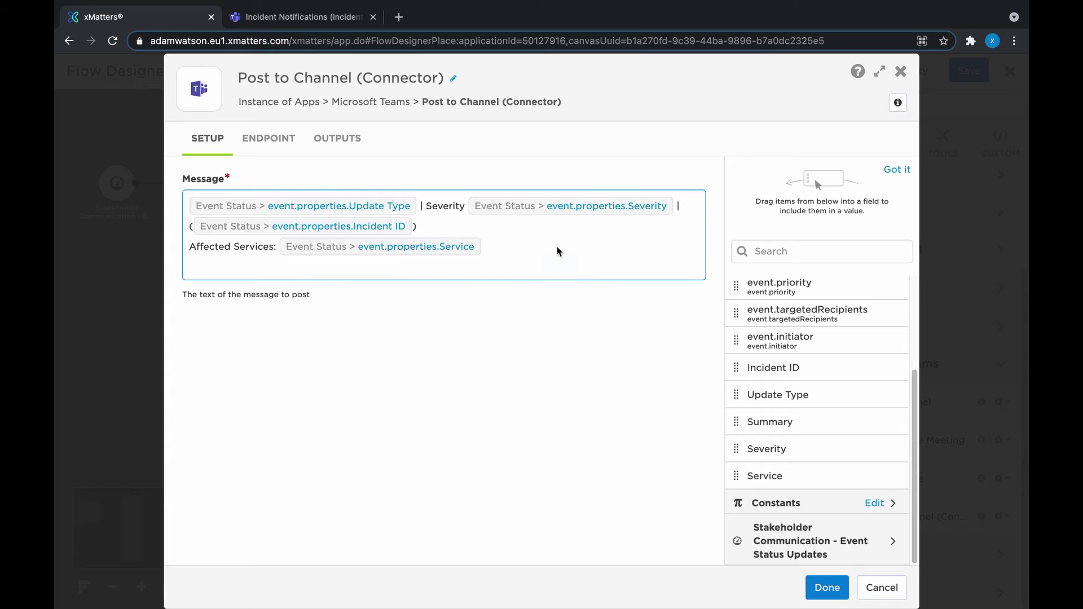
drag(762, 423, 462, 265)
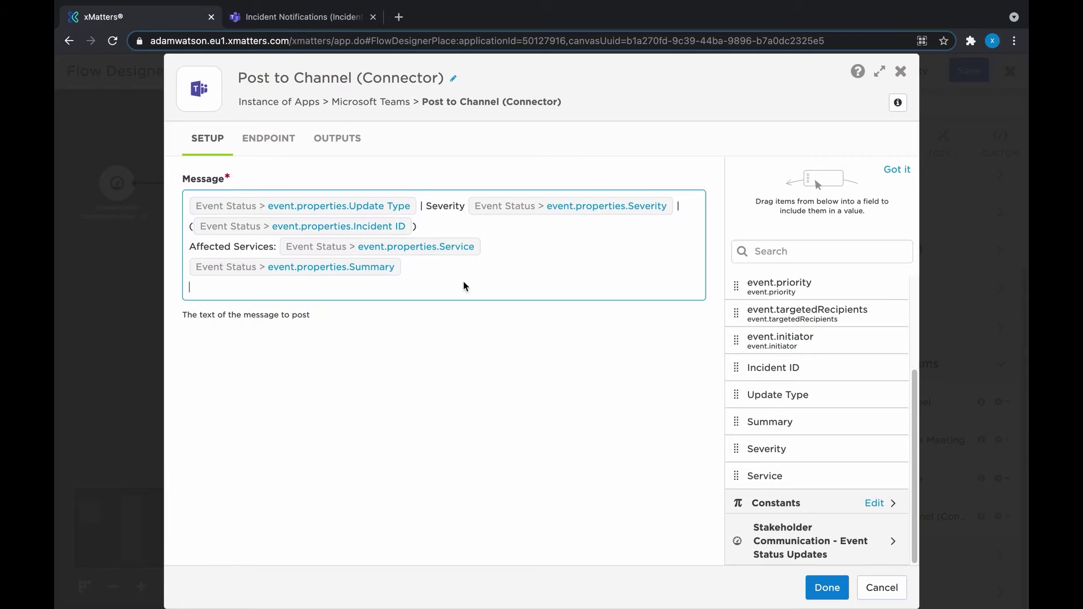
text(For more information contact the Incident Management Team)
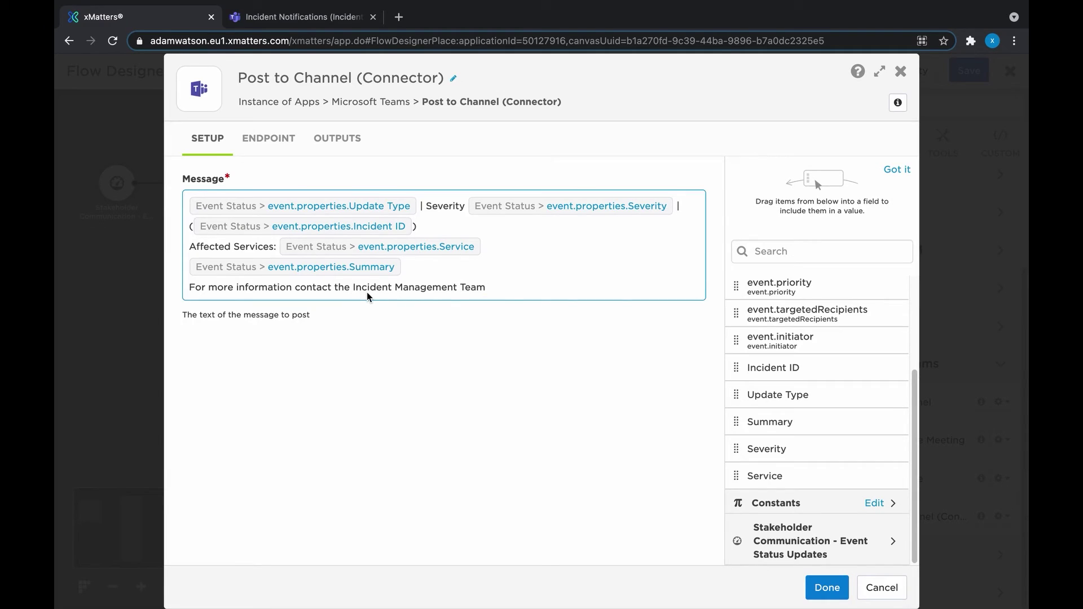
click(355, 287)
text([)
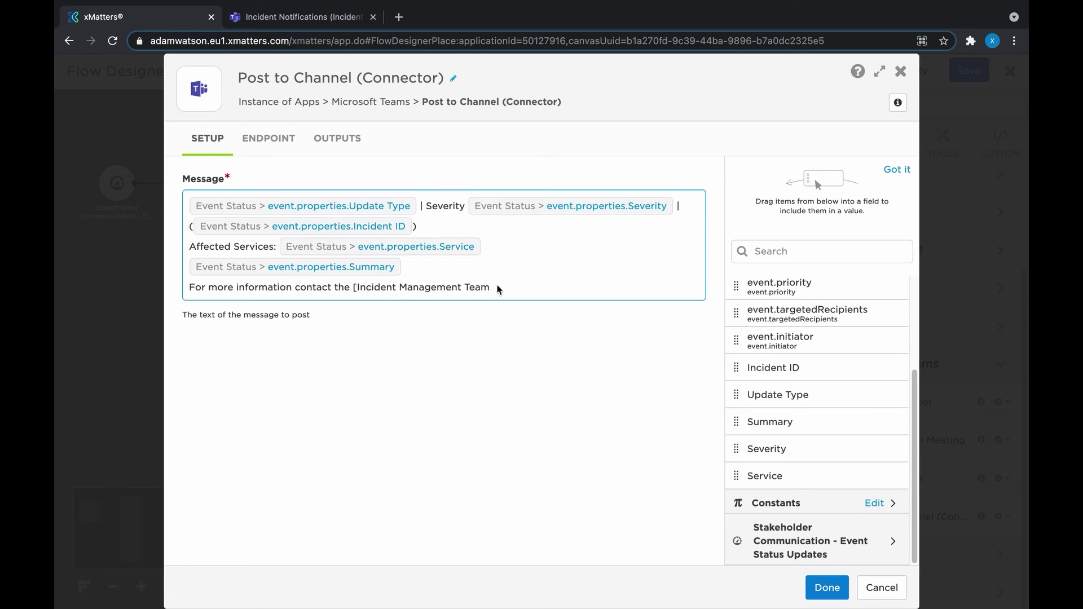
text(://xmatters.com)~)
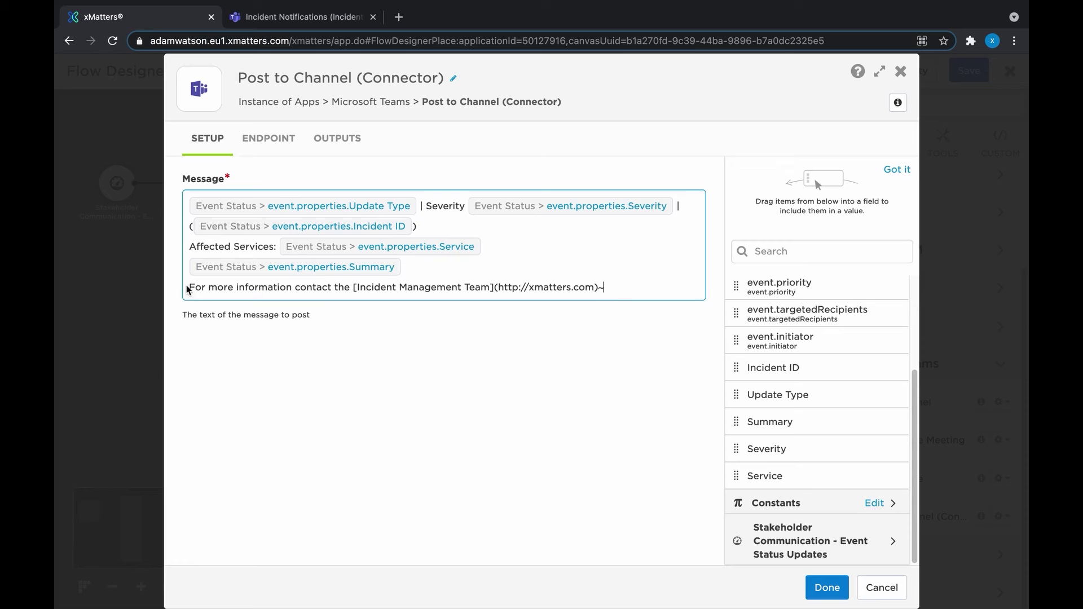
click(188, 288)
text(~)
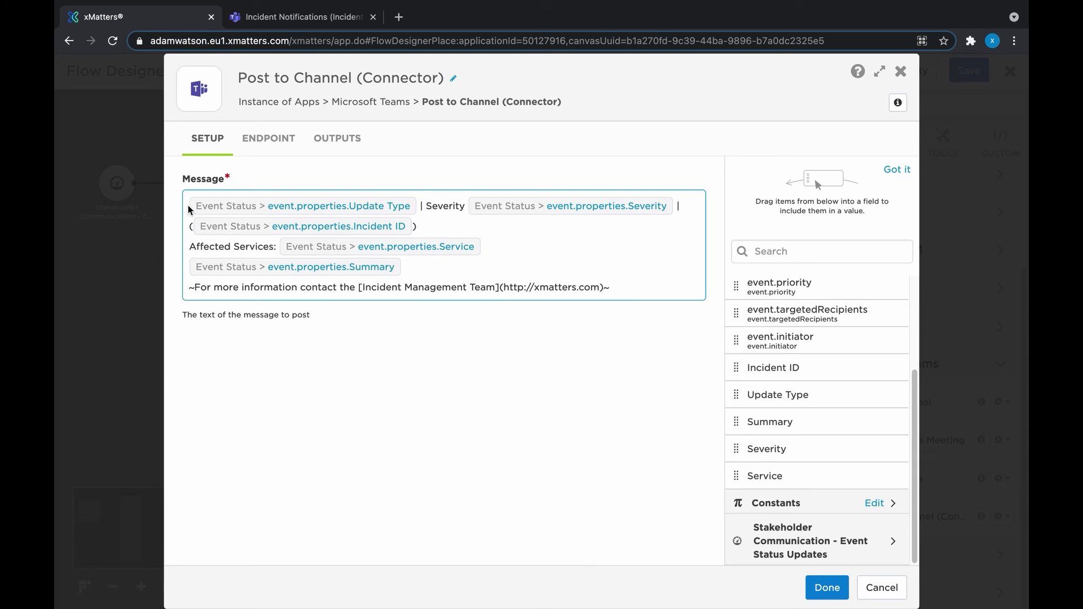
Wrap the Update Type property in ** for bold and the parenthesised Incident ID in * for italics.
click(190, 204)
text(**)
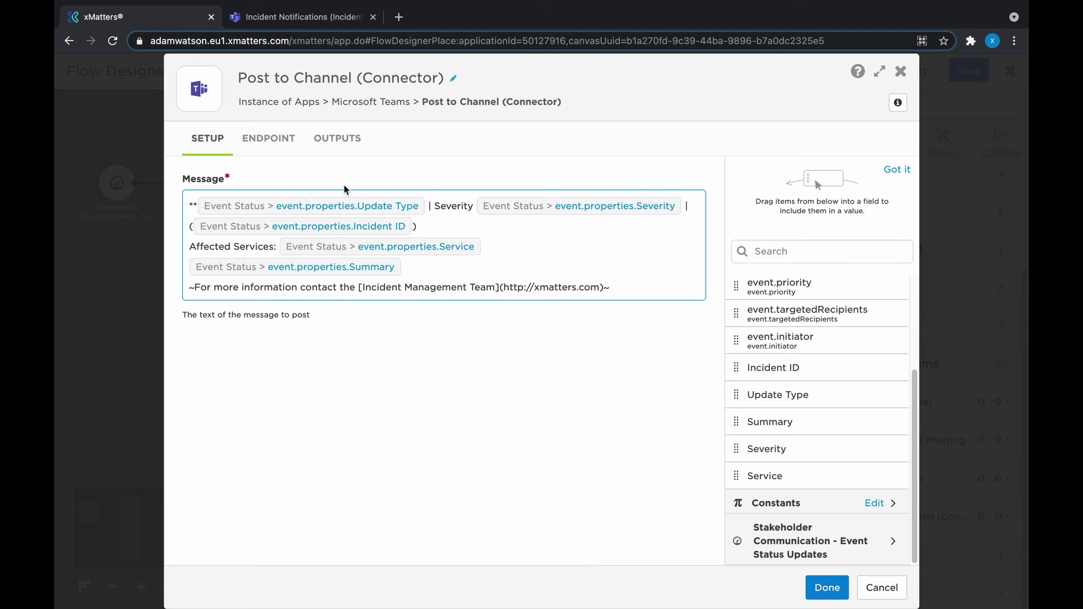
click(429, 206)
text(**)
click(200, 226)
text(*)
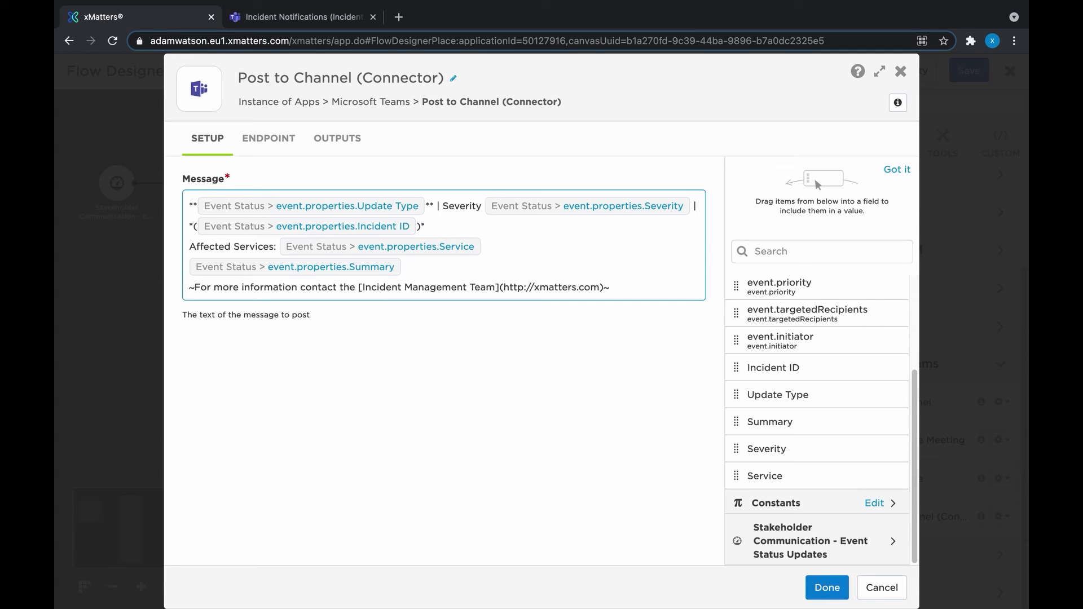
Apply the Post to Channel step's settings, save the Stakeholder Communication flow and close its canvas.
click(825, 587)
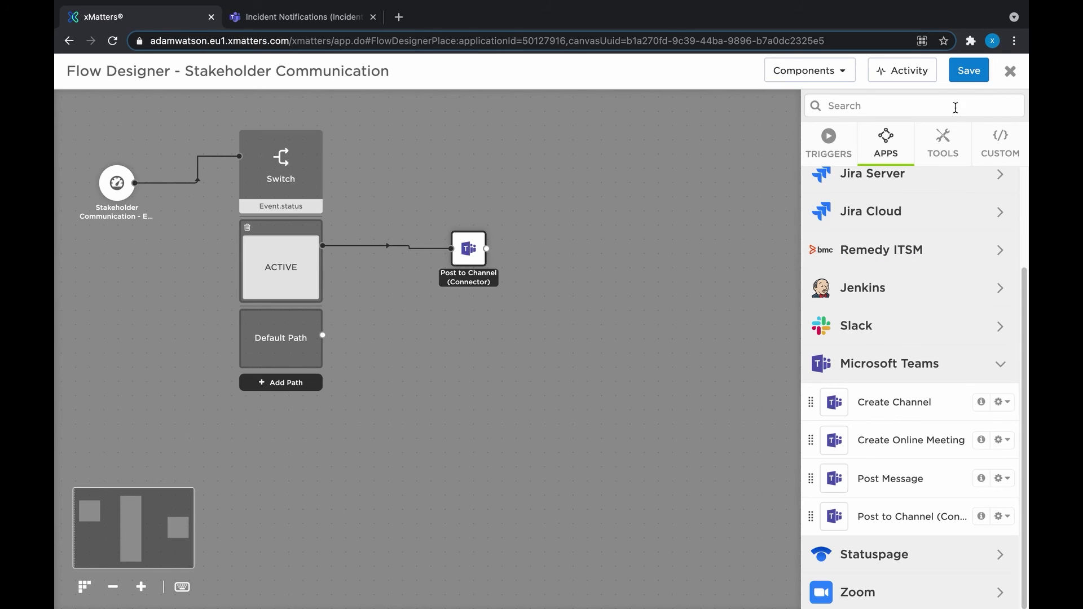
click(969, 75)
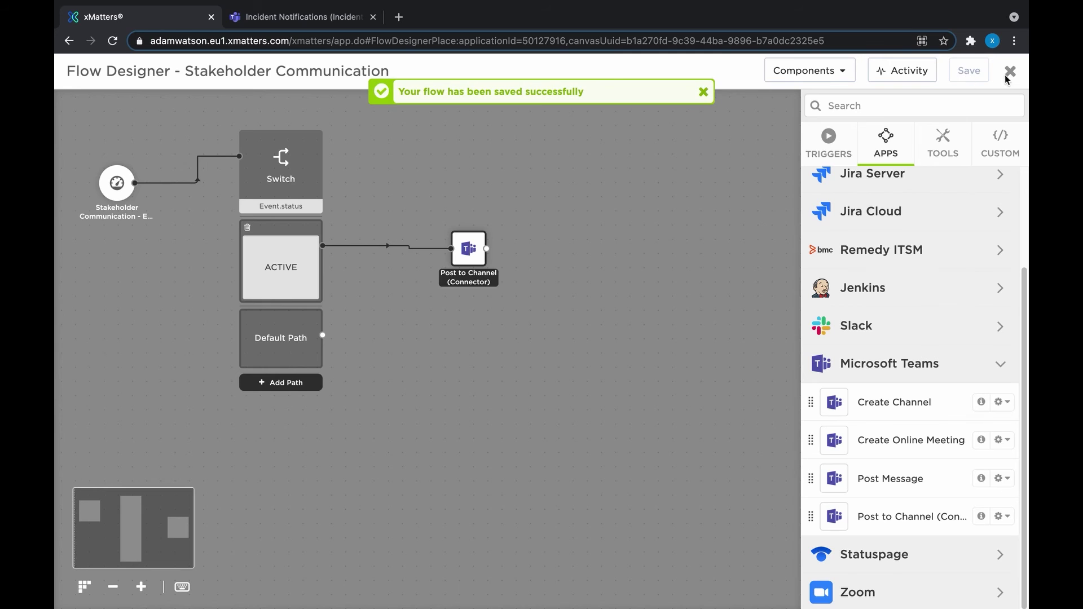
click(1009, 72)
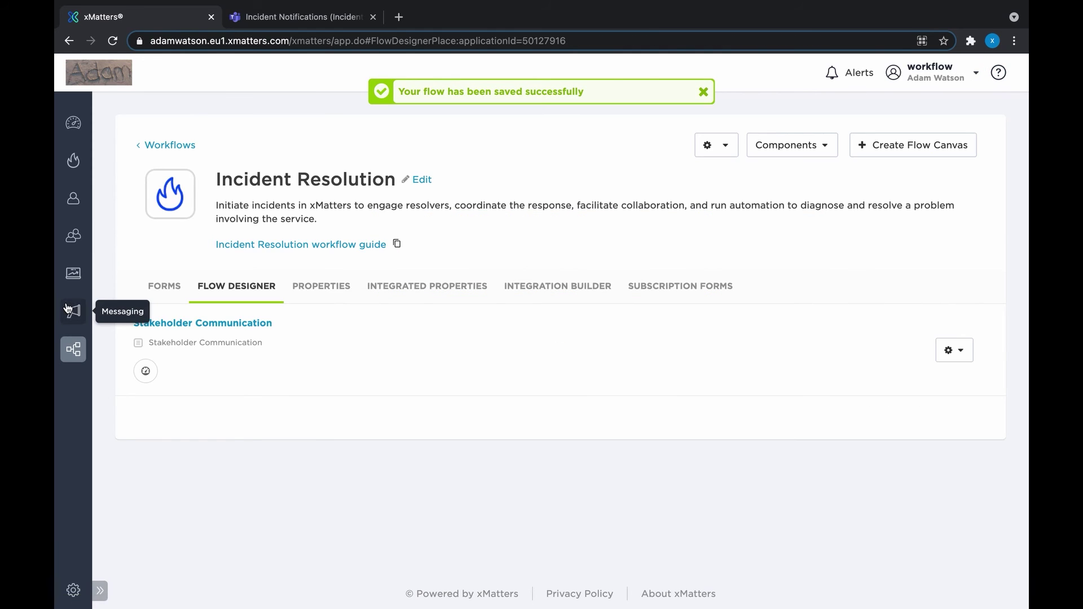
Open the Stakeholder Communication messaging form and fill in Incident ID 1234 with severity High.
click(68, 310)
click(198, 402)
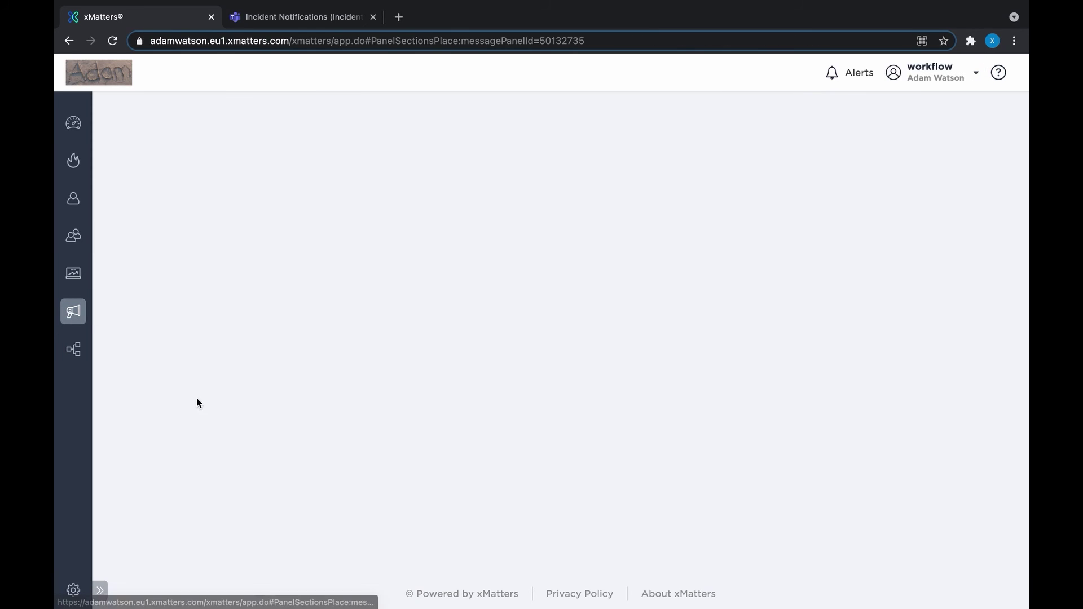
text(1234)
click(474, 321)
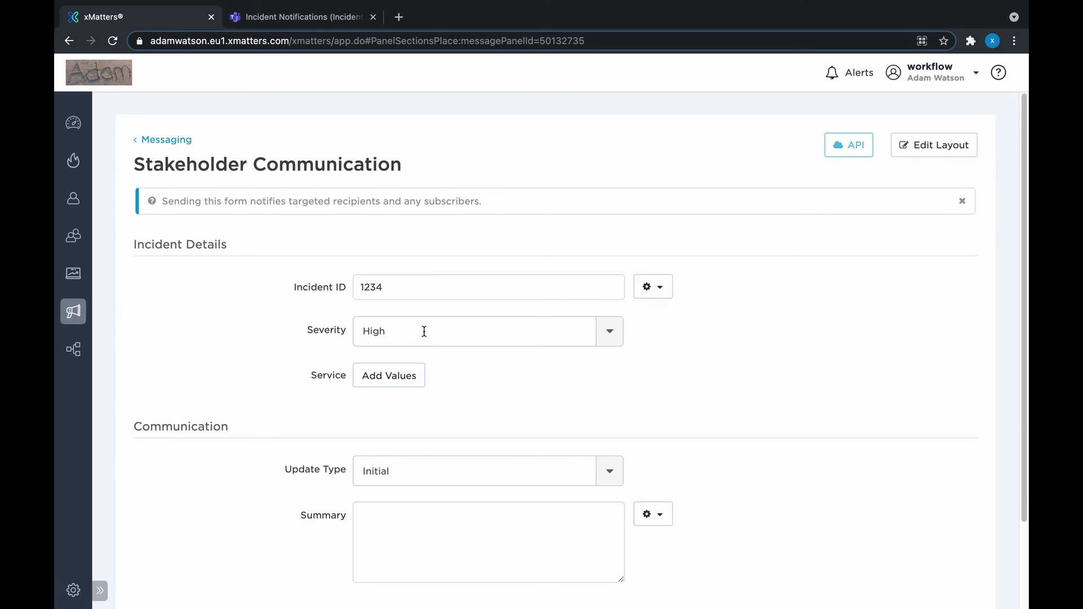
Add Billing as the affected service in the form's incident details.
click(388, 375)
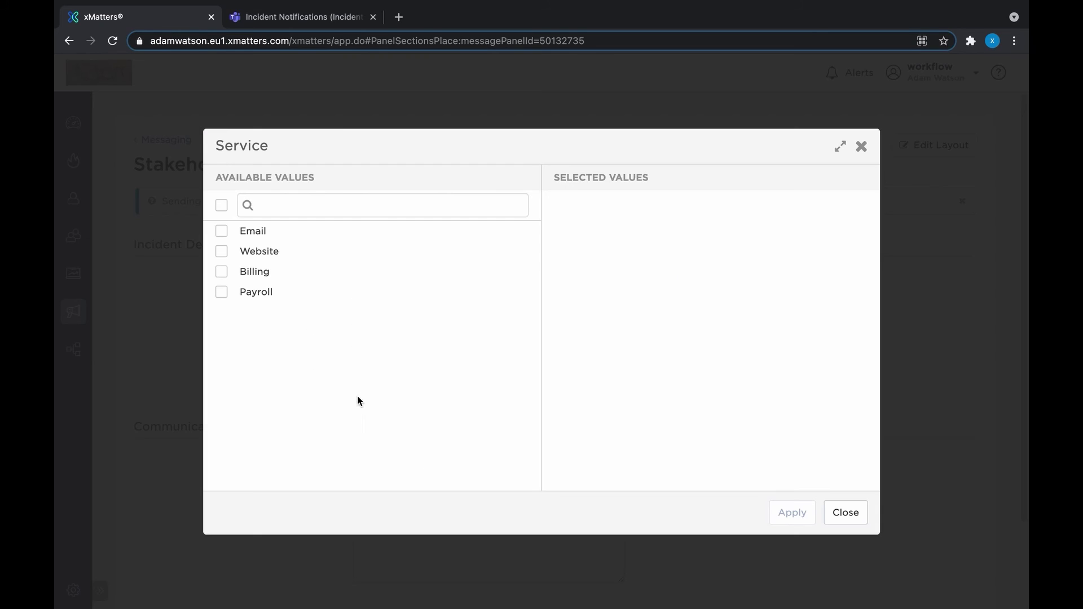
click(222, 271)
click(792, 512)
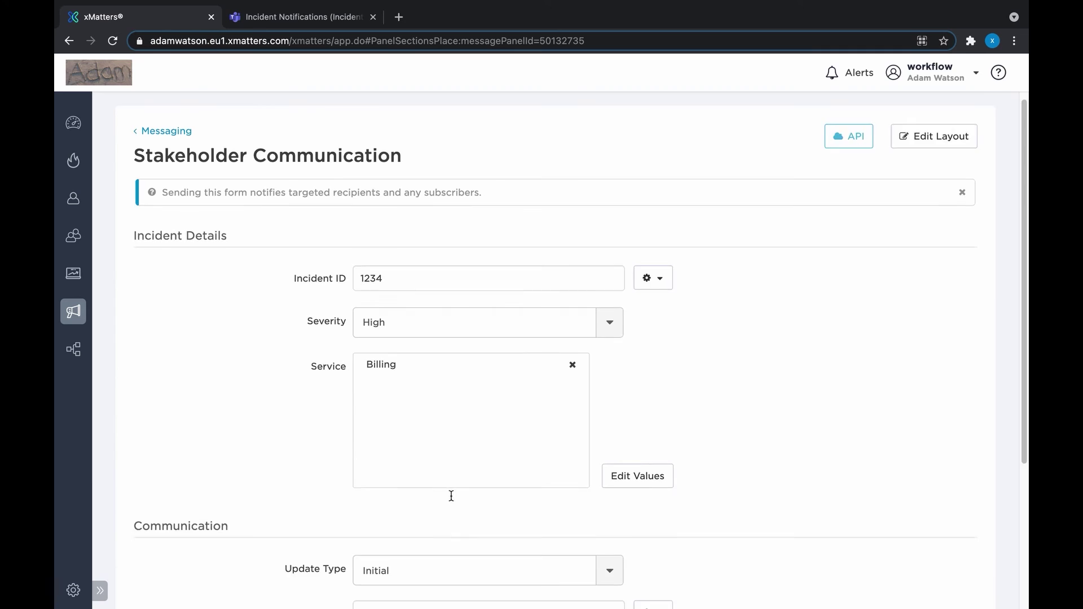
Send the message with the summary "The team are looking in to it" and switch to the Incident Notifications channel in Microsoft Teams.
scroll(450, 496, down, 3)
click(456, 484)
text(The team are looking in to it)
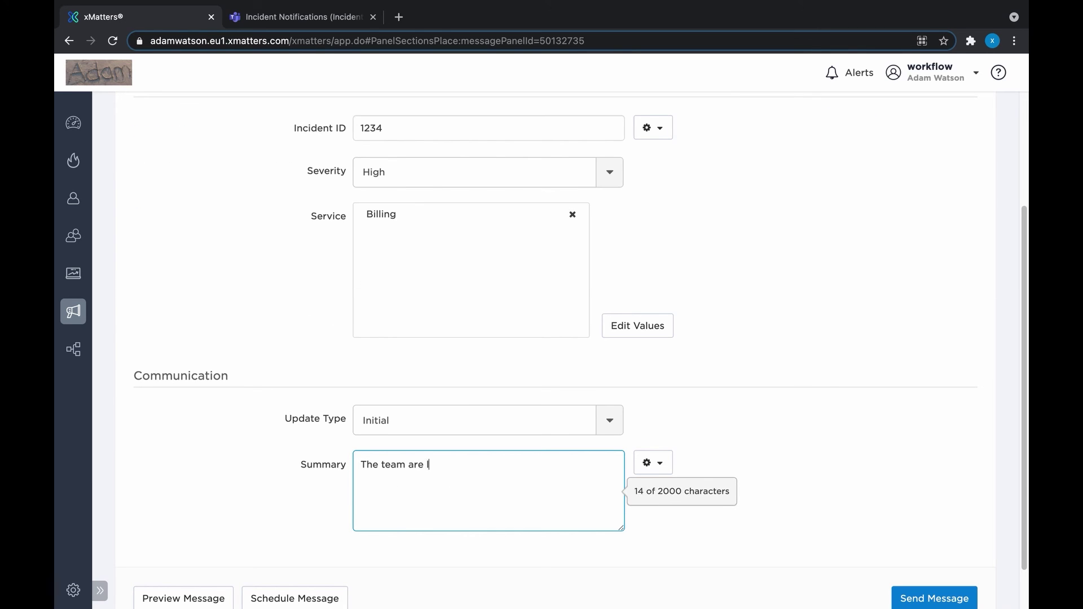
click(933, 597)
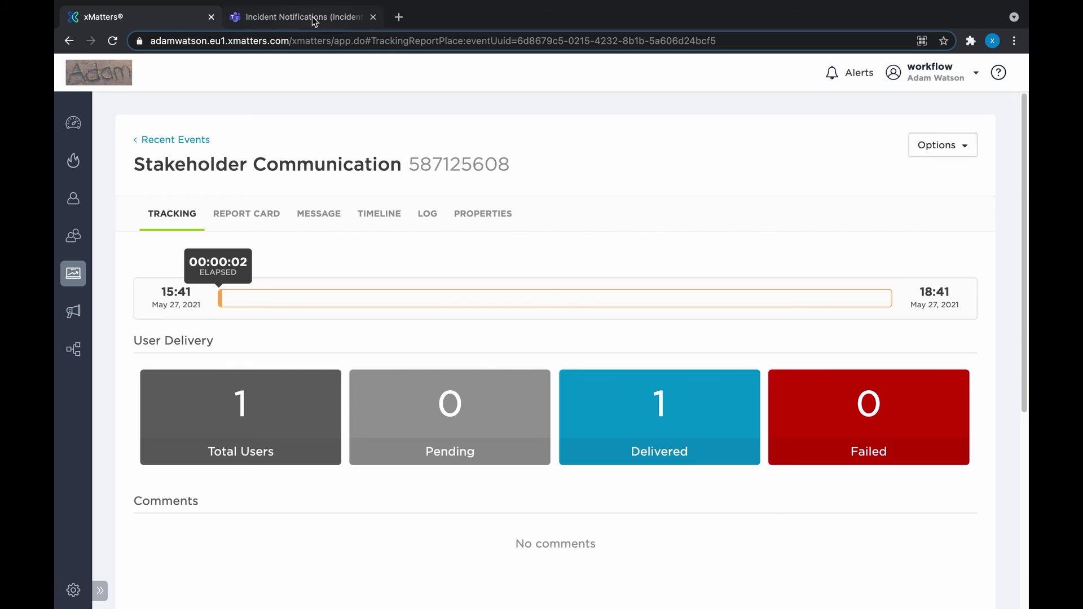
click(313, 19)
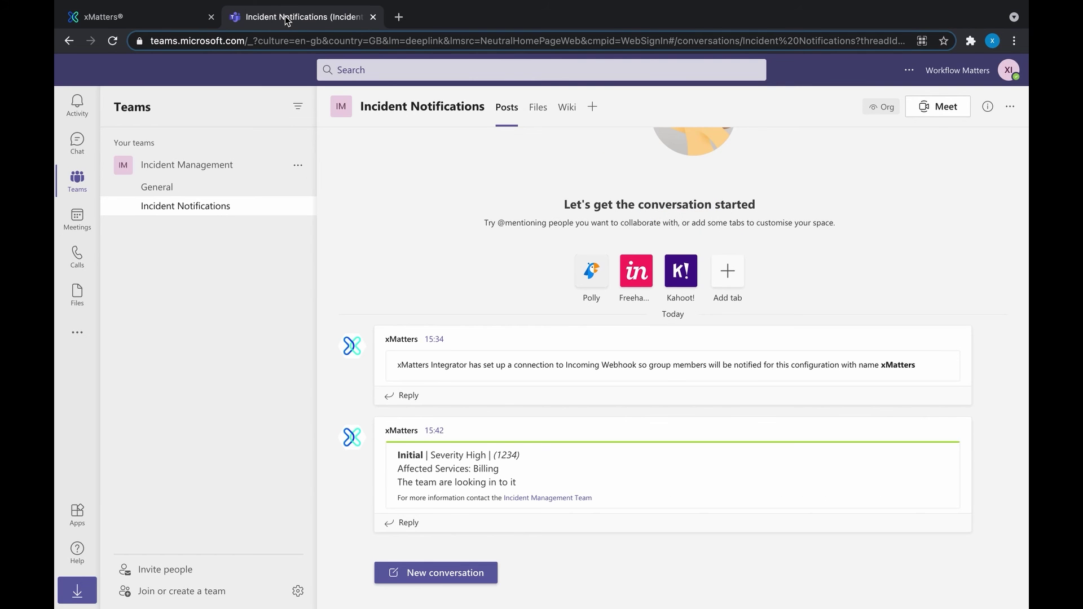